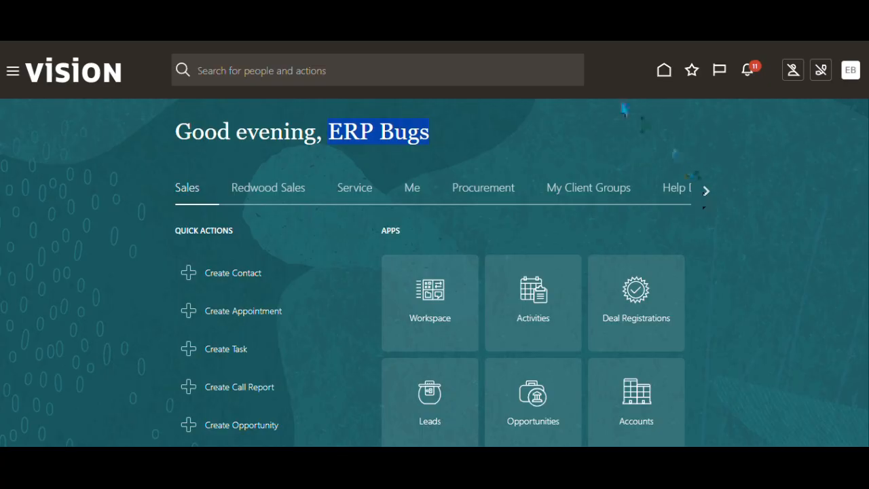
Look through the application groups on the home page up to the last ones, including Tools and Configuration
{"action": "left_click", "coordinate": [706, 193]}
{"action": "left_click", "coordinate": [704, 191]}
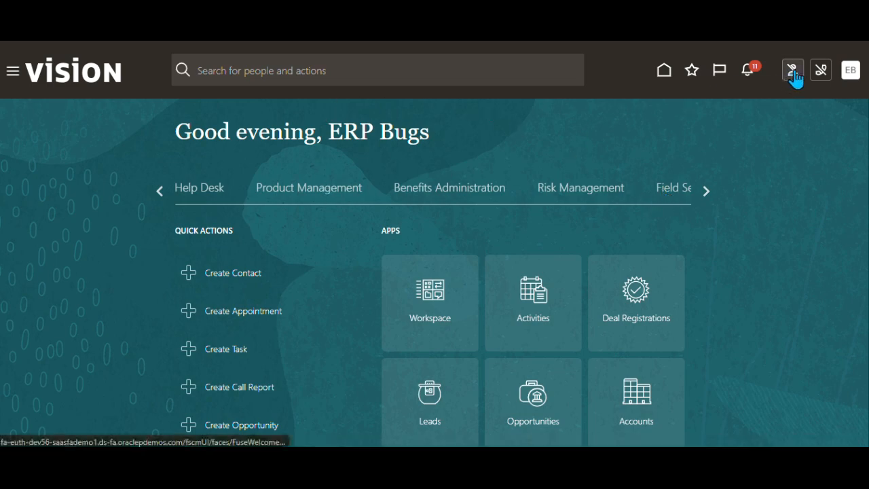
{"action": "left_click", "coordinate": [663, 86]}
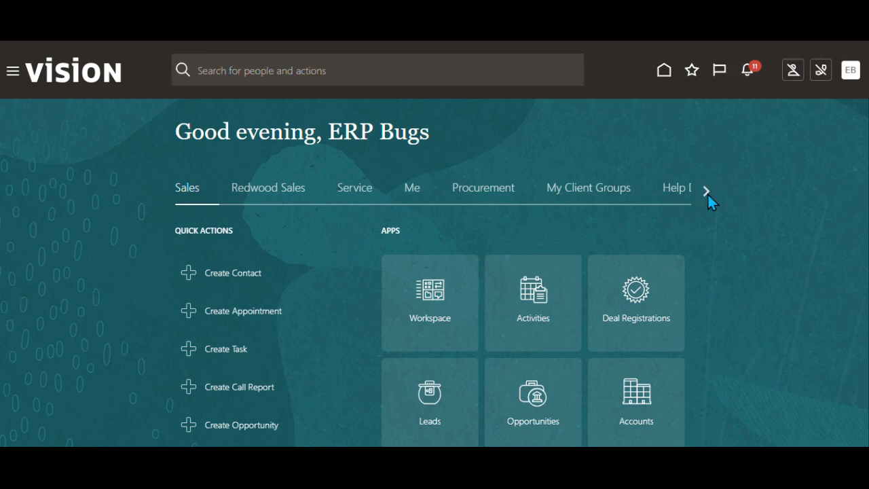
{"action": "left_click", "coordinate": [706, 192]}
{"action": "left_click", "coordinate": [706, 192]}
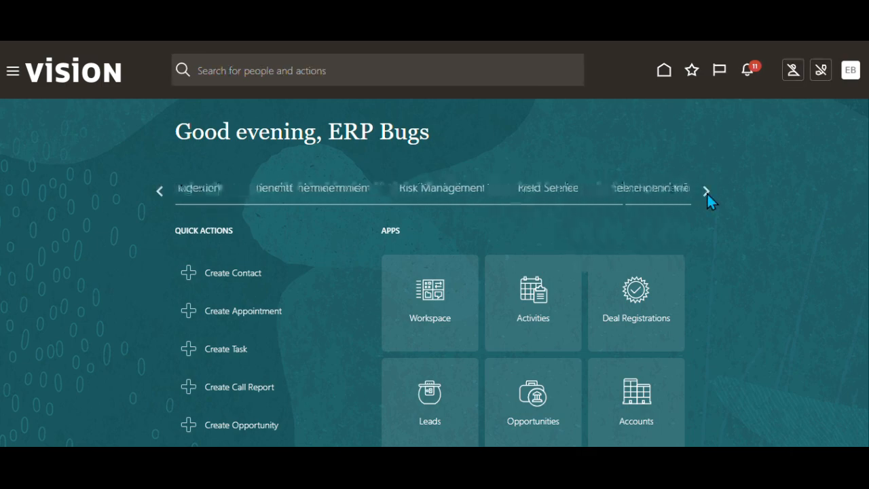
{"action": "left_click", "coordinate": [707, 193]}
{"action": "left_click", "coordinate": [707, 194]}
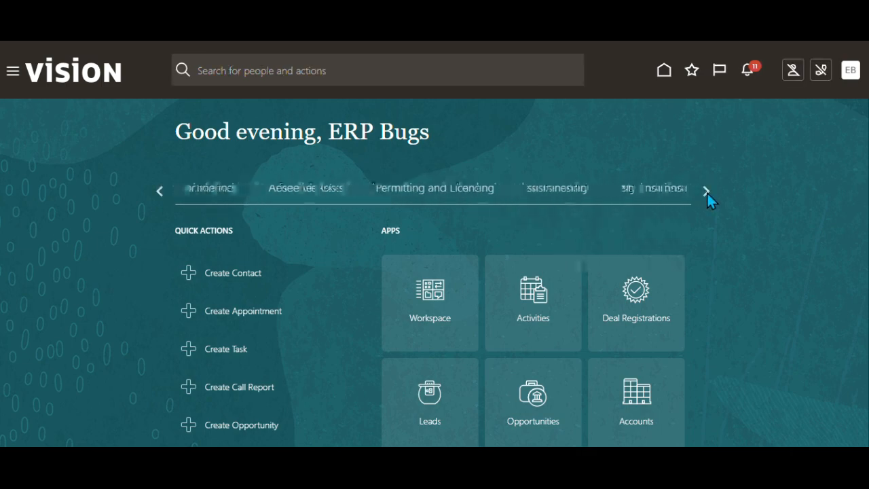
{"action": "left_click", "coordinate": [706, 191]}
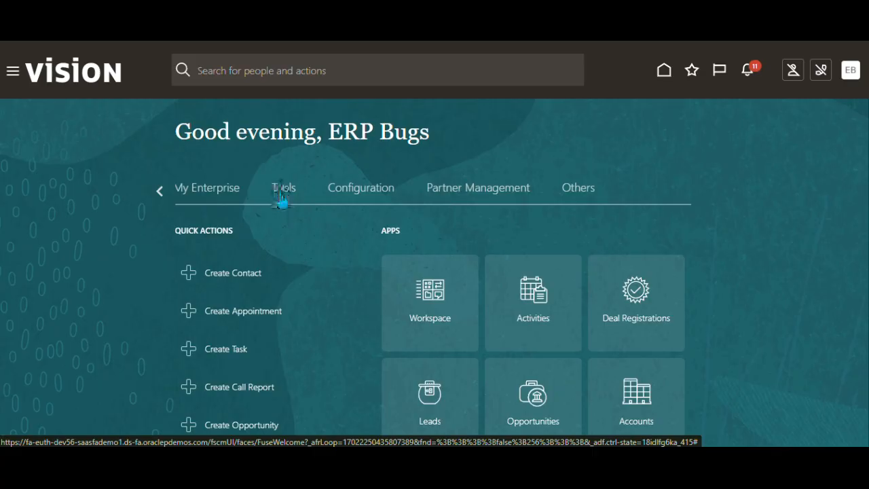
Open the Security Console from the Tools group and go to its user accounts
{"action": "left_click", "coordinate": [13, 74]}
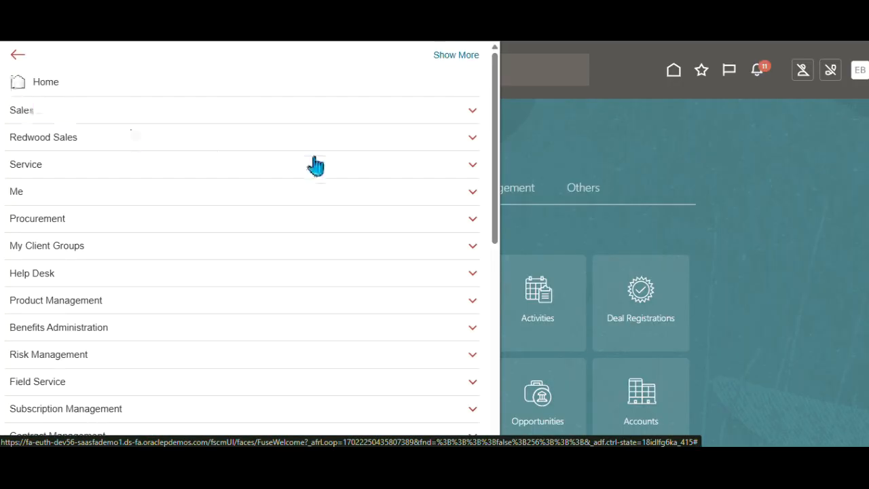
{"action": "left_click_drag", "start_coordinate": [496, 67], "coordinate": [465, 341]}
{"action": "left_click", "coordinate": [267, 357]}
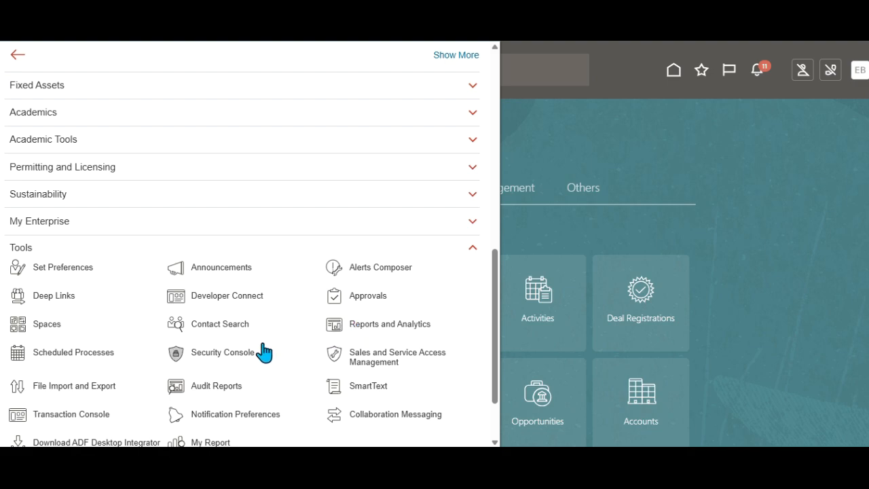
{"action": "left_click", "coordinate": [224, 355]}
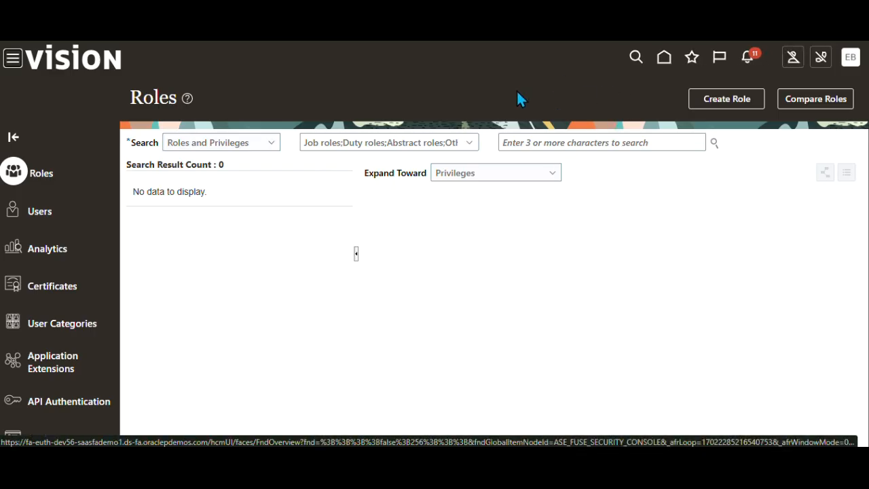
{"action": "left_click", "coordinate": [35, 213]}
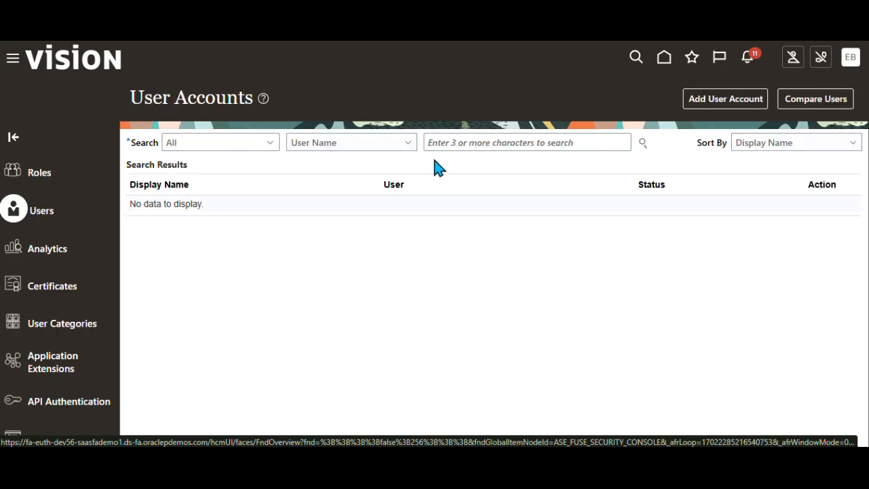
Search the user accounts for the user name erp.bugs and open the matching account's details
{"action": "left_click", "coordinate": [520, 142]}
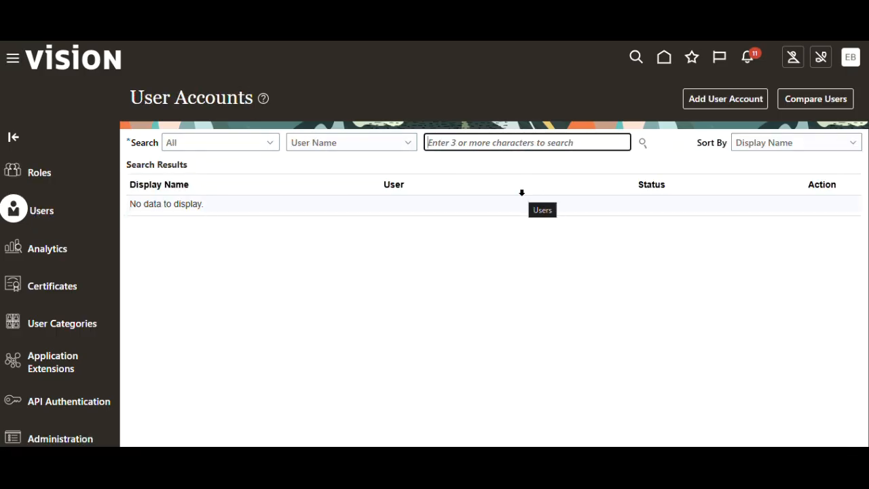
{"action": "type", "text": "you"}
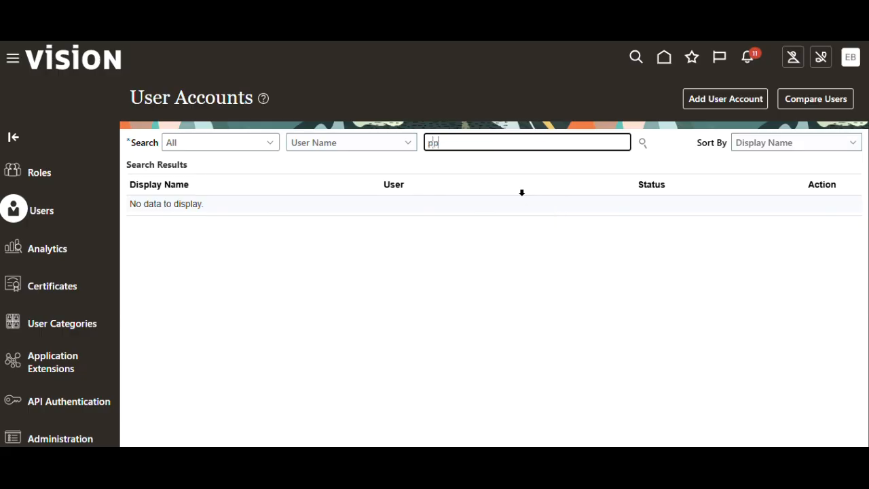
{"action": "key", "text": "BackSpace"}
{"action": "key", "text": "BackSpace"}
{"action": "key", "text": "BackSpace"}
{"action": "type", "text": "erp.bugs"}
{"action": "left_click", "coordinate": [641, 144]}
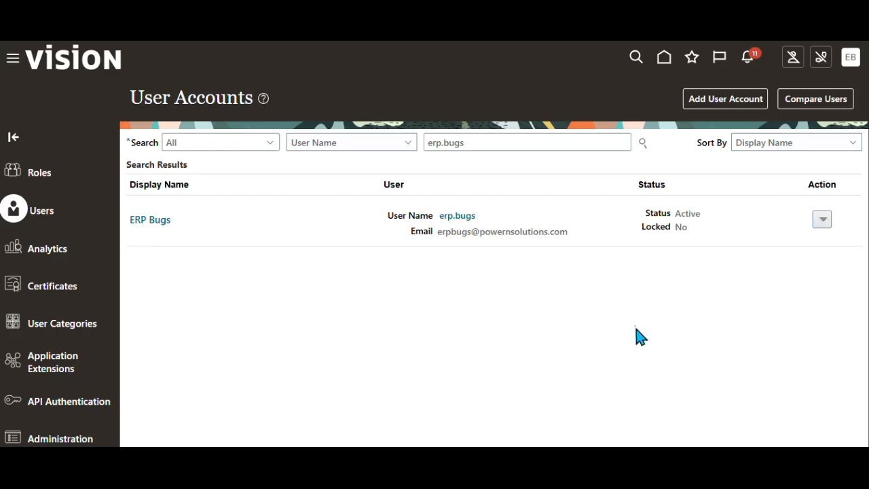
{"action": "left_click", "coordinate": [456, 217]}
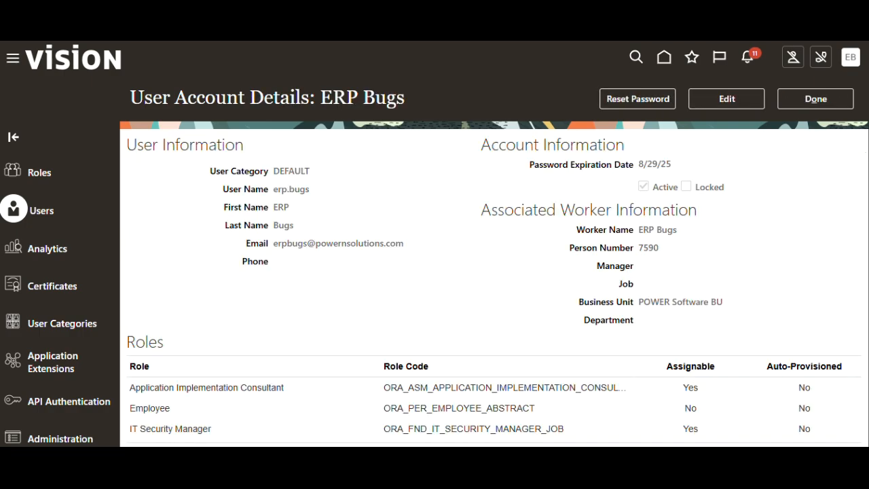
Review the account's assigned roles, then put the account in edit mode and start adding a role
{"action": "scroll", "coordinate": [867, 202], "scroll_direction": "down", "scroll_amount": 3}
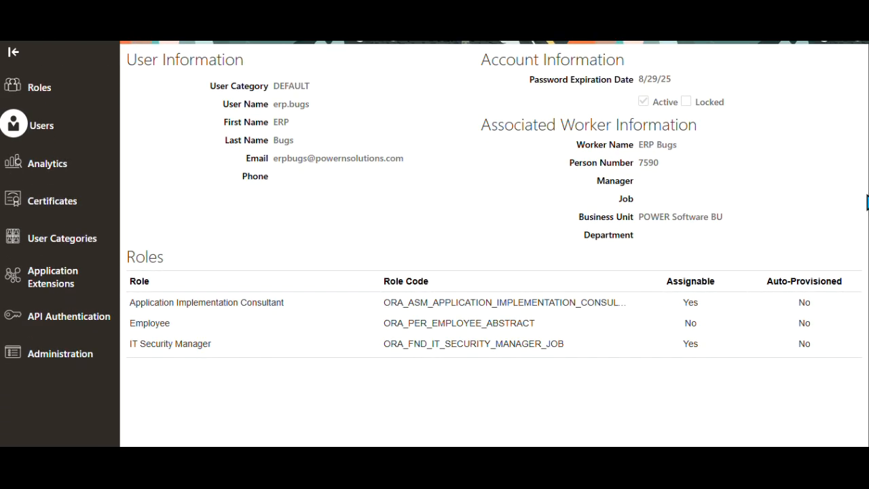
{"action": "scroll", "coordinate": [866, 220], "scroll_direction": "up", "scroll_amount": 3}
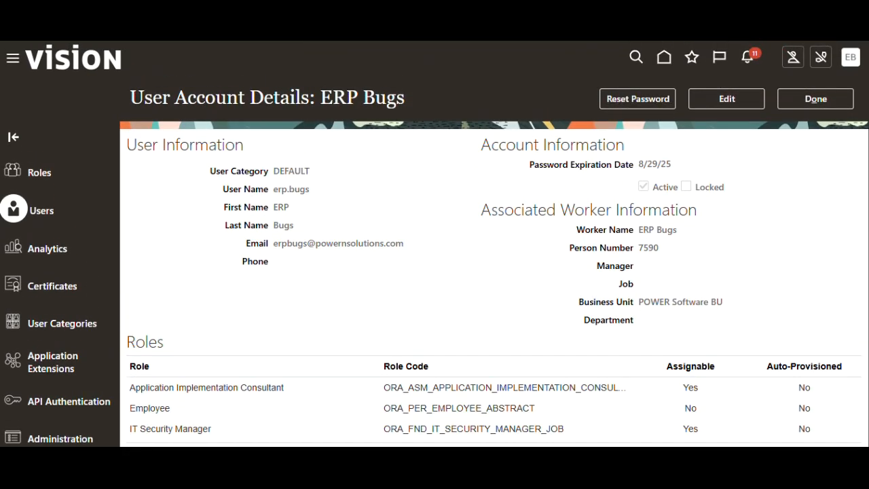
{"action": "left_click", "coordinate": [718, 109]}
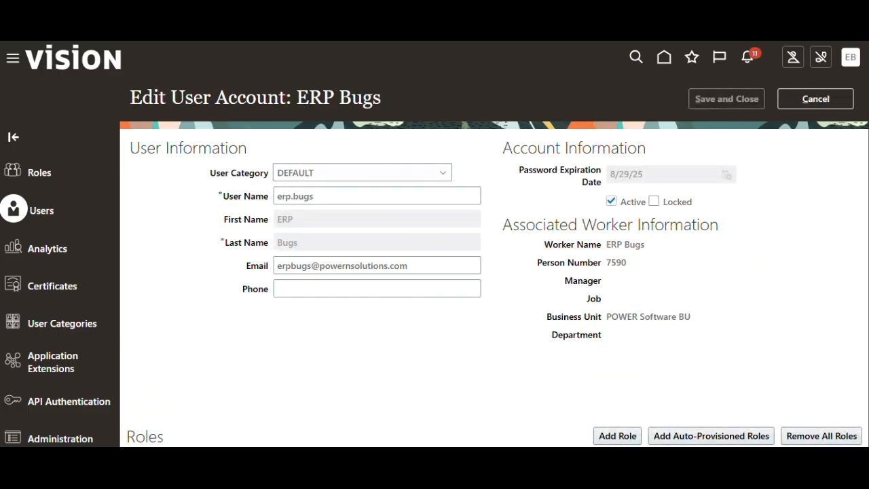
{"action": "scroll", "coordinate": [494, 271], "scroll_direction": "down", "scroll_amount": 3}
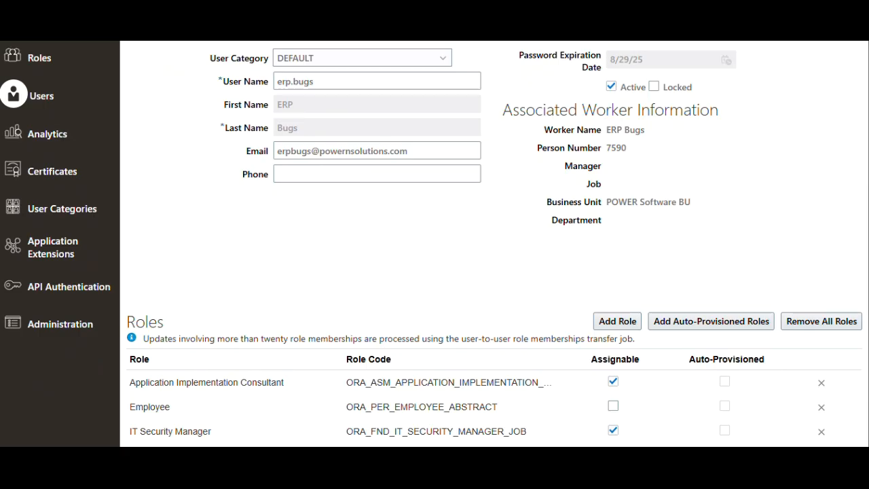
{"action": "left_click", "coordinate": [608, 330]}
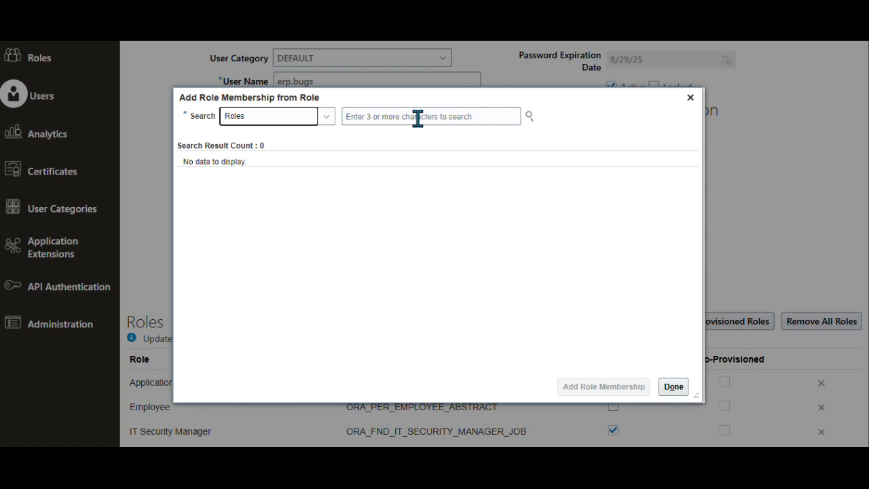
Search the roles for General Accountant and add the one with code ORA_GL_GENERAL_ACCOUNTANT_JOB to the account
{"action": "left_click", "coordinate": [417, 118]}
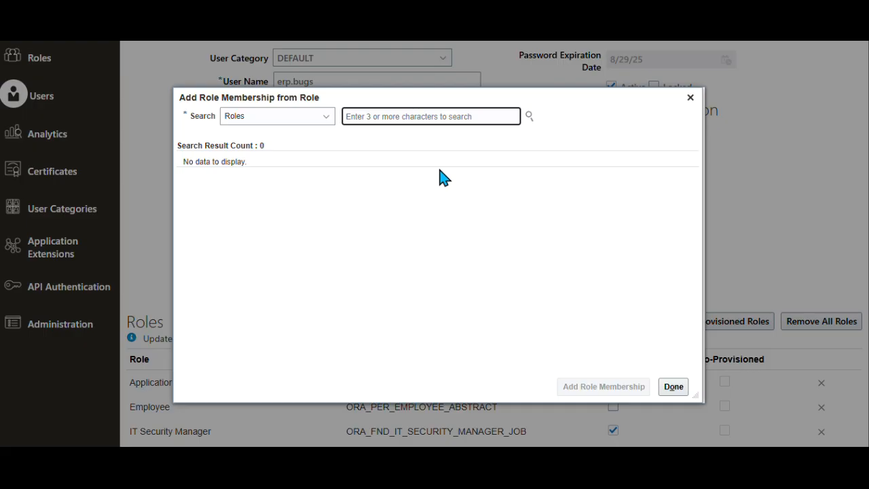
{"action": "type", "text": "Gnera"}
{"action": "key", "text": "BackSpace"}
{"action": "key", "text": "BackSpace"}
{"action": "key", "text": "BackSpace"}
{"action": "key", "text": "BackSpace"}
{"action": "type", "text": "enera"}
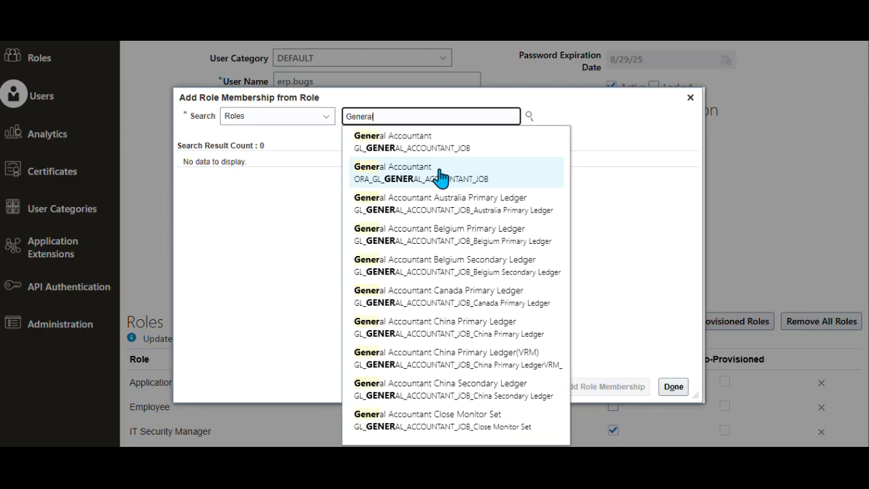
{"action": "type", "text": "l"}
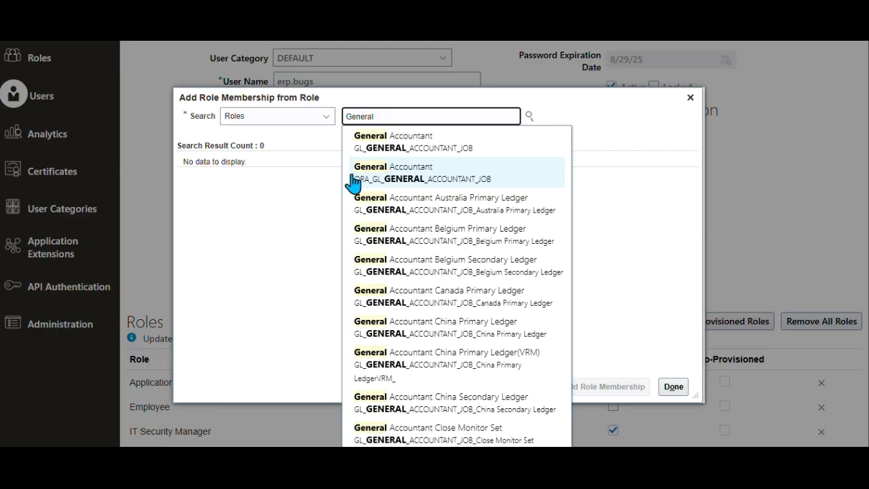
{"action": "type", "text": "l"}
{"action": "left_click", "coordinate": [393, 182]}
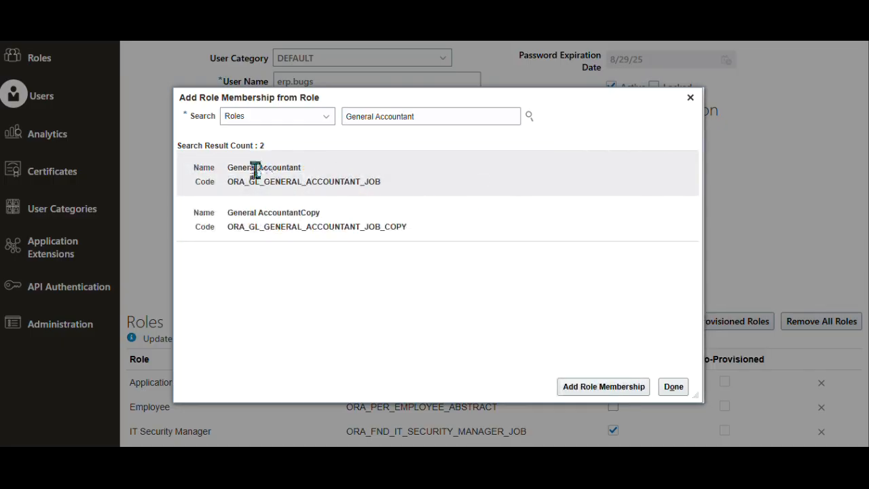
{"action": "left_click", "coordinate": [183, 180]}
{"action": "left_click", "coordinate": [590, 391]}
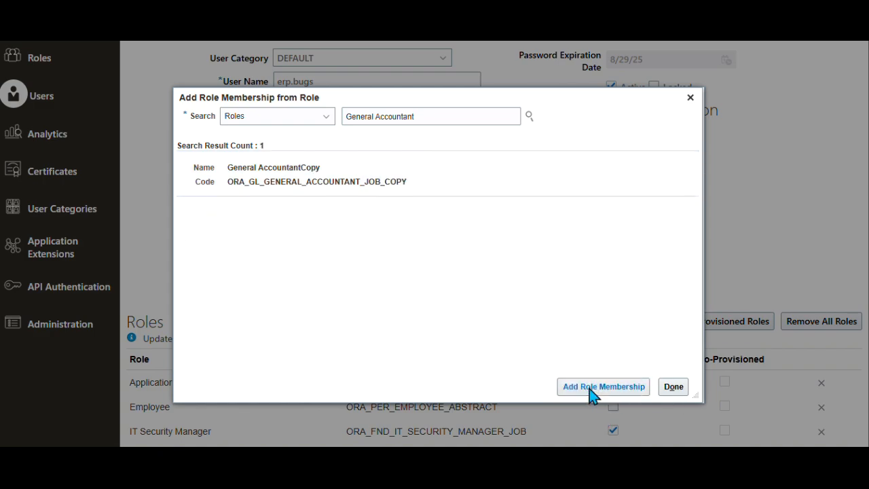
Search the roles for General Accounting Manager and add the one with code ORA_GL_GENERAL_ACCOUNTING_MANAGER_JOB to the account
{"action": "left_click", "coordinate": [428, 118]}
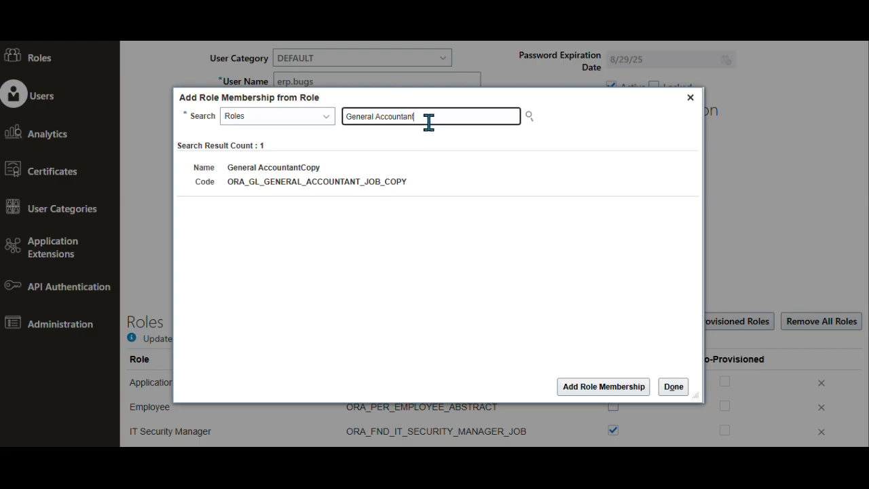
{"action": "key", "text": "BackSpace"}
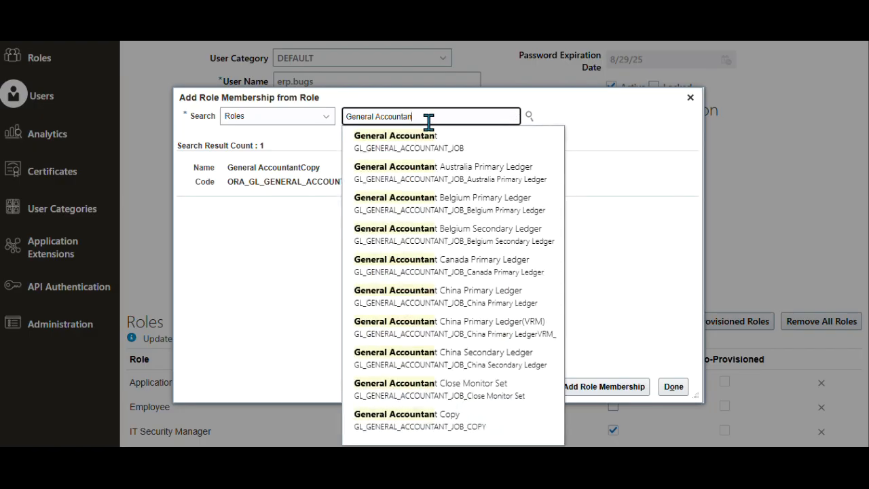
{"action": "key", "text": "BackSpace"}
{"action": "key", "text": "BackSpace"}
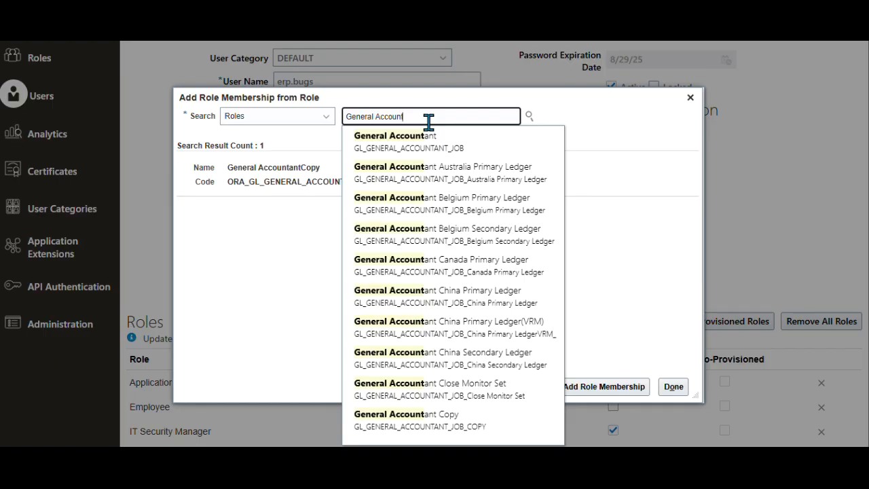
{"action": "type", "text": "ing"}
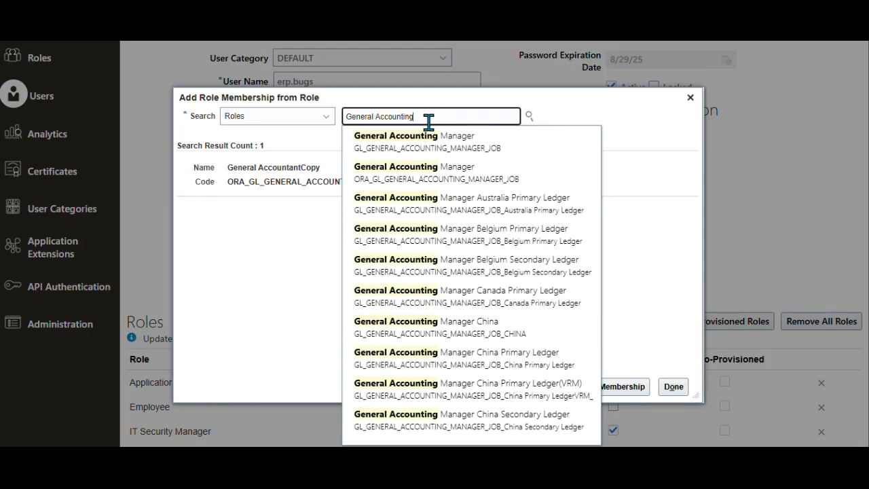
{"action": "left_click", "coordinate": [412, 176]}
{"action": "left_click", "coordinate": [376, 180]}
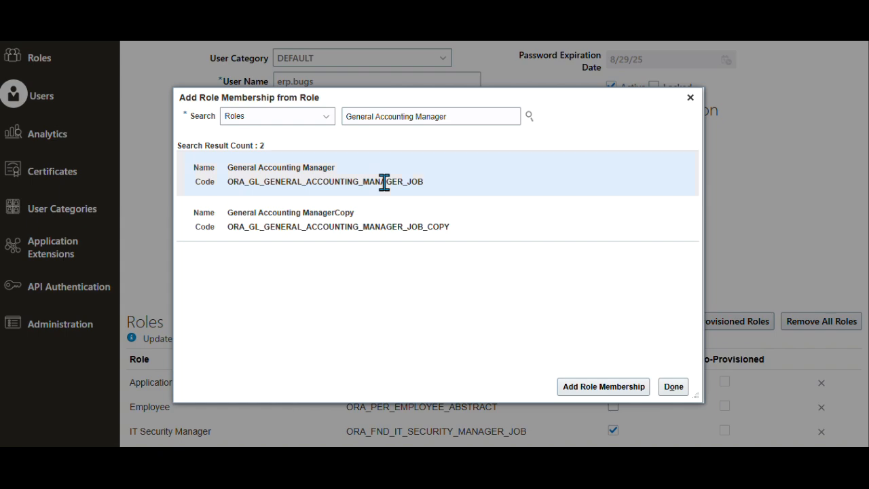
{"action": "left_click", "coordinate": [607, 386]}
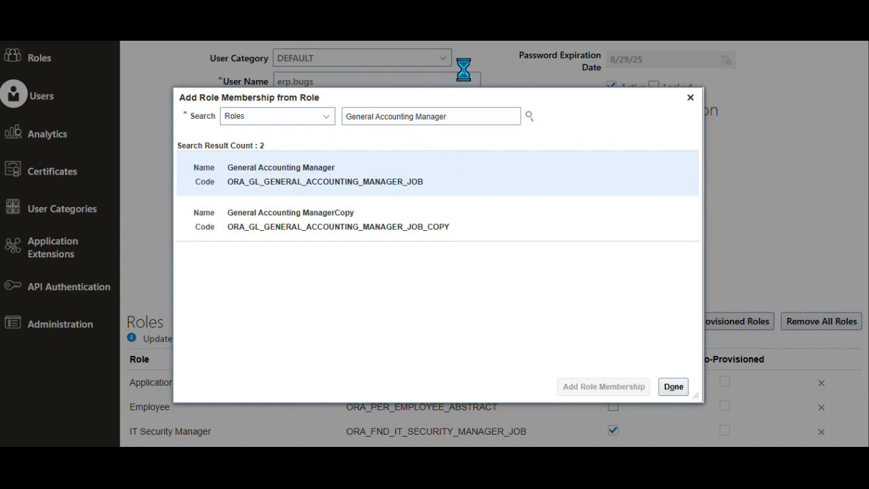
Search the roles for Accounts Payable Specialist and add the one with code ORA_AP_ACCOUNTS_PAYABLE_SPECIALIST_JOB to the account
{"action": "left_click", "coordinate": [458, 117]}
{"action": "key", "text": "BackSpace"}
{"action": "key", "text": "BackSpace"}
{"action": "key", "text": "BackSpace"}
{"action": "key", "text": "BackSpace"}
{"action": "key", "text": "BackSpace"}
{"action": "key", "text": "BackSpace"}
{"action": "key", "text": "BackSpace"}
{"action": "key", "text": "BackSpace"}
{"action": "key", "text": "BackSpace"}
{"action": "key", "text": "BackSpace"}
{"action": "key", "text": "BackSpace"}
{"action": "key", "text": "BackSpace"}
{"action": "key", "text": "BackSpace"}
{"action": "key", "text": "BackSpace"}
{"action": "key", "text": "BackSpace"}
{"action": "key", "text": "BackSpace"}
{"action": "key", "text": "BackSpace"}
{"action": "key", "text": "BackSpace"}
{"action": "key", "text": "BackSpace"}
{"action": "key", "text": "BackSpace"}
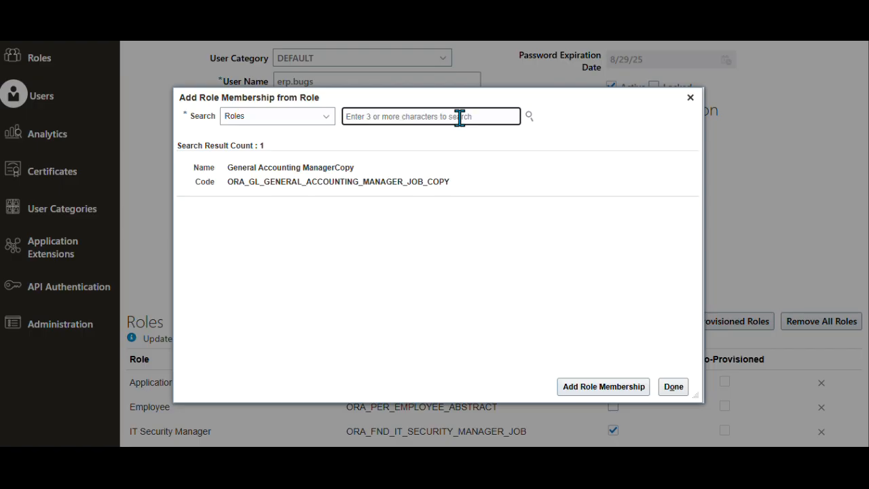
{"action": "type", "text": "Account"}
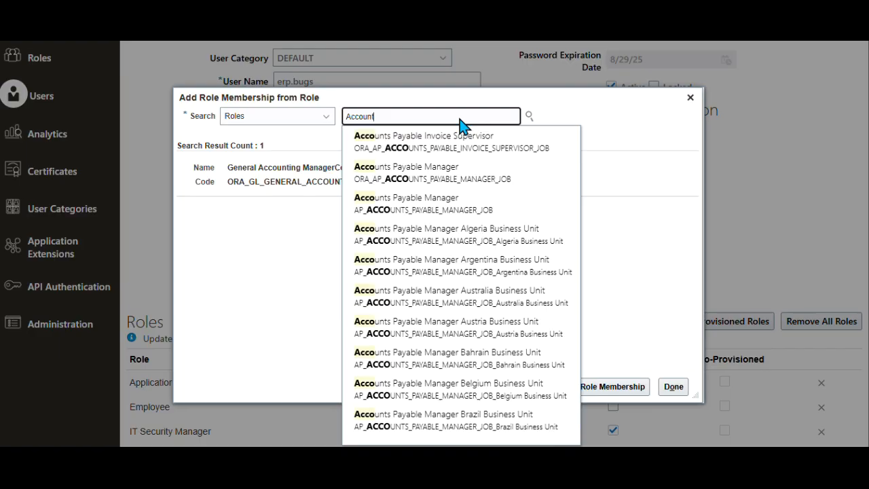
{"action": "type", "text": "s Pay"}
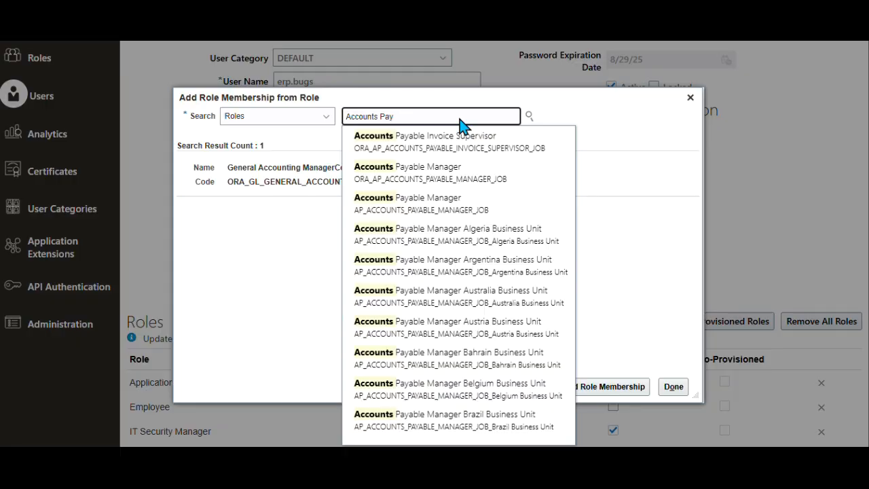
{"action": "type", "text": "able"}
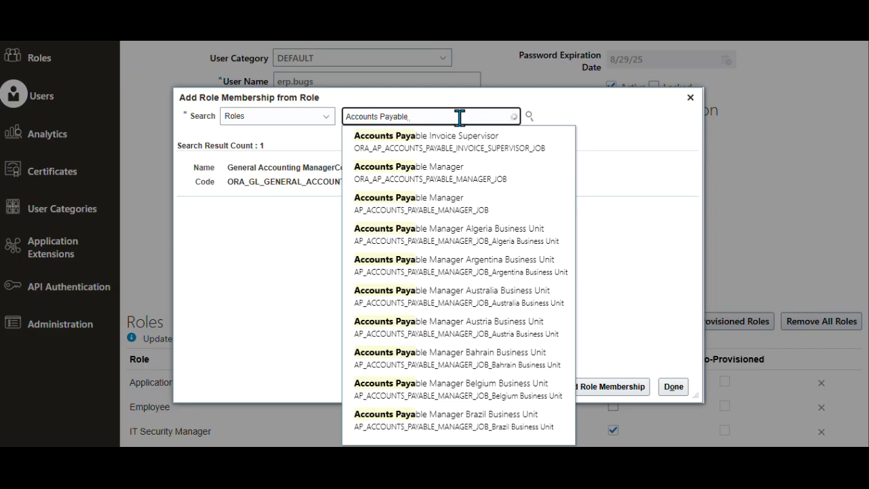
{"action": "type", "text": " S"}
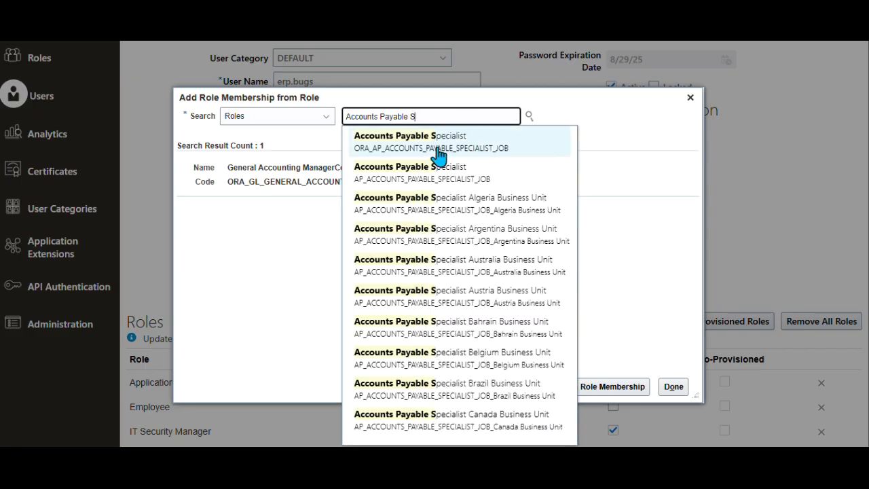
{"action": "left_click", "coordinate": [439, 153]}
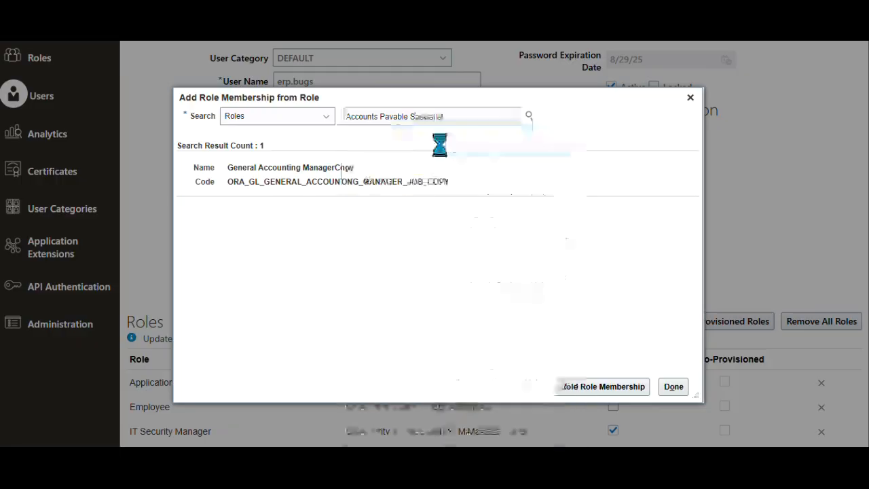
{"action": "left_click", "coordinate": [474, 182]}
{"action": "left_click", "coordinate": [601, 388]}
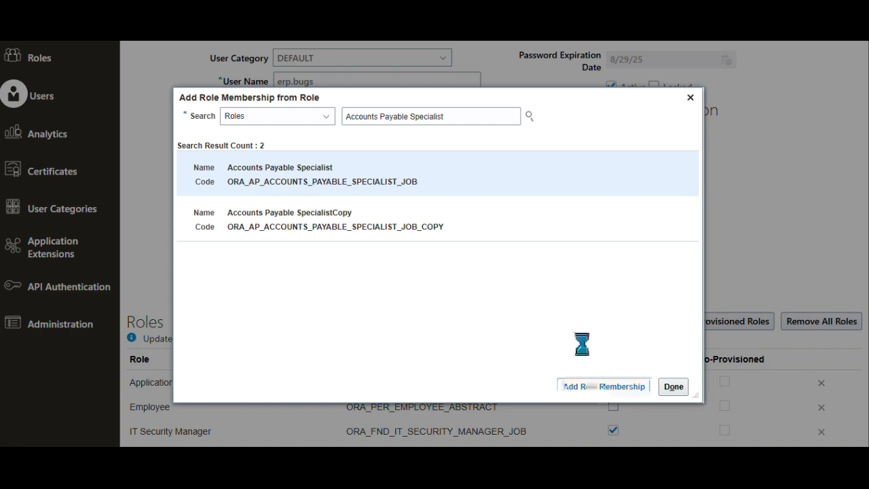
Search the roles for Accounts Payable Supervisor and add the one with code ORA_AP_ACCOUNTS_PAYABLE_SUPERVISOR_JOB to the account
{"action": "left_click", "coordinate": [464, 116]}
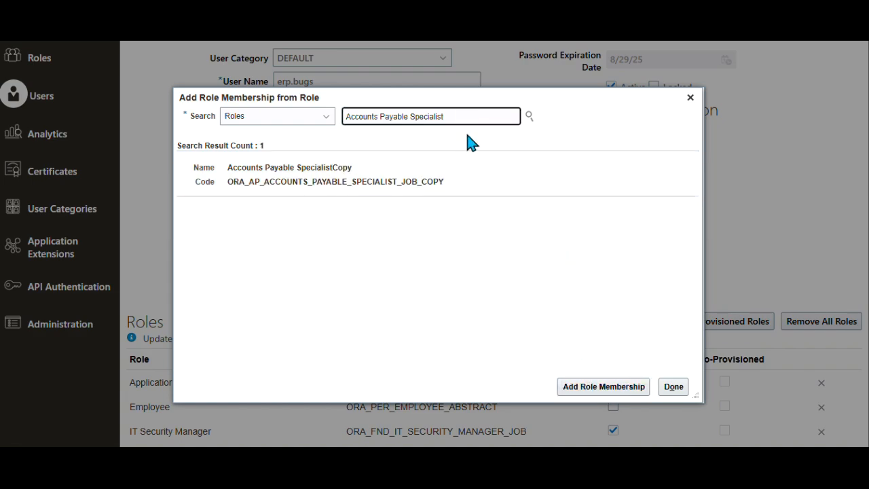
{"action": "key", "text": "BackSpace"}
{"action": "key", "text": "BackSpace"}
{"action": "key", "text": "BackSpace"}
{"action": "key", "text": "BackSpace"}
{"action": "key", "text": "BackSpace"}
{"action": "key", "text": "BackSpace"}
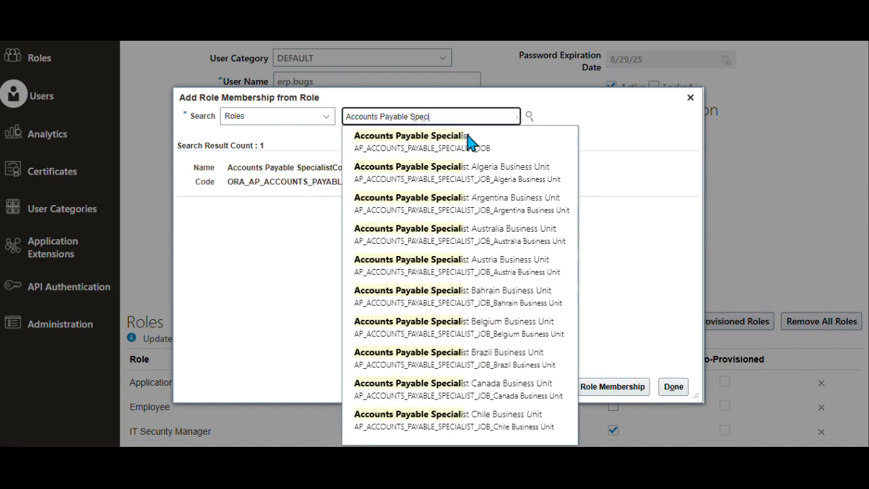
{"action": "key", "text": "BackSpace"}
{"action": "key", "text": "BackSpace"}
{"action": "key", "text": "BackSpace"}
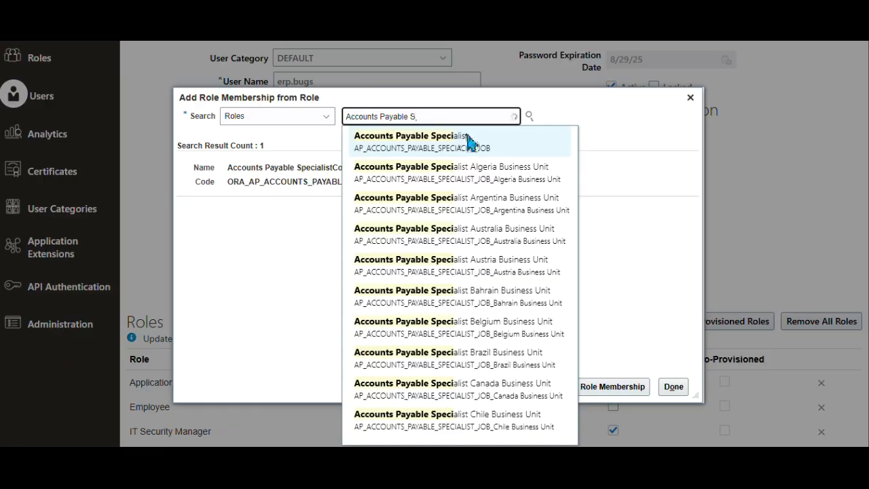
{"action": "key", "text": "BackSpace"}
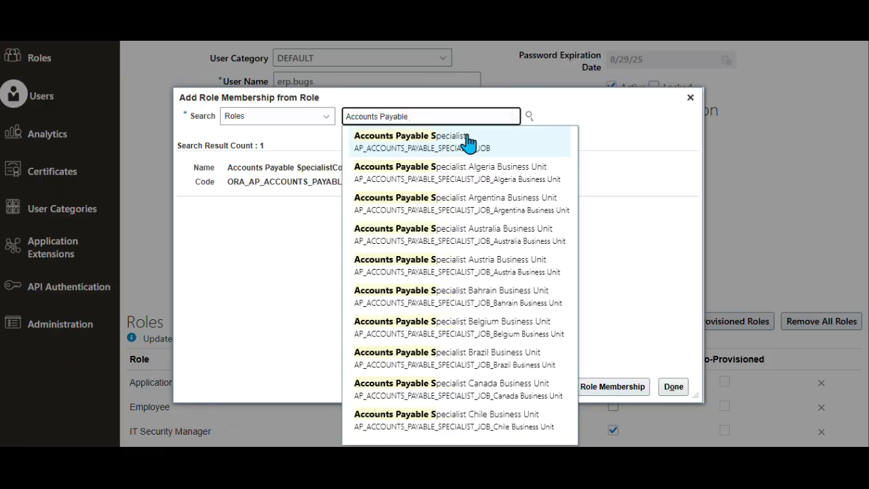
{"action": "type", "text": "Sup"}
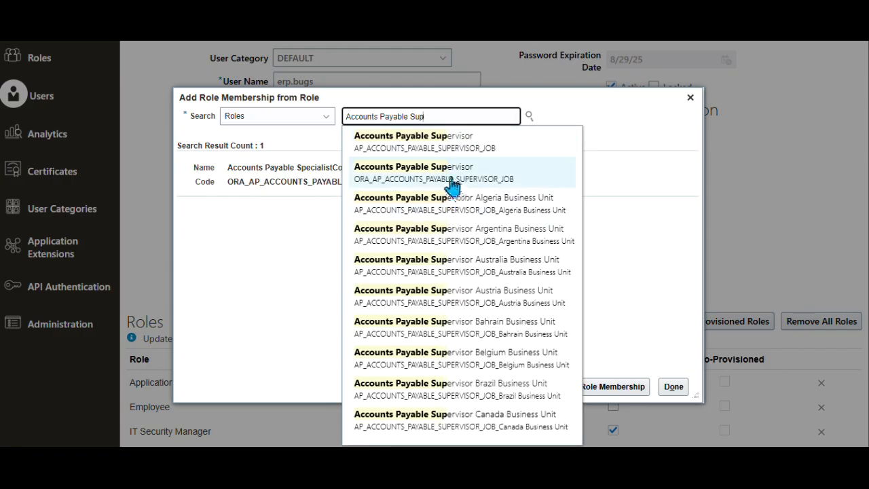
{"action": "left_click", "coordinate": [452, 184]}
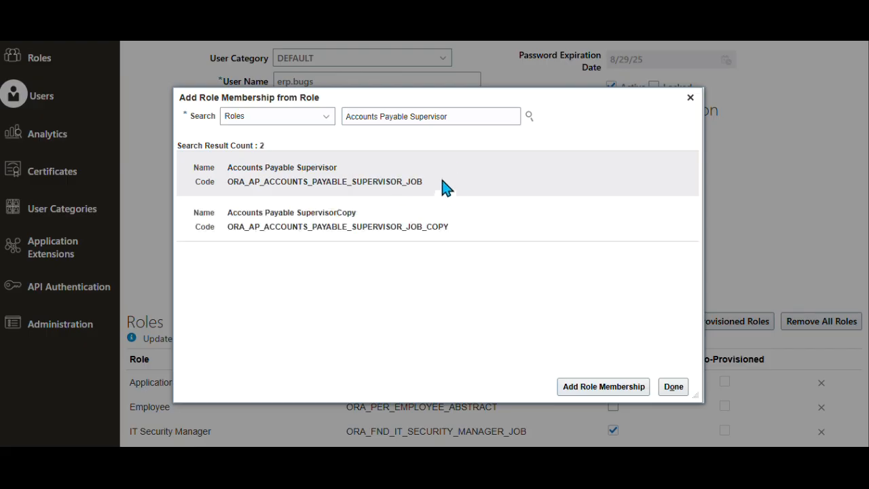
{"action": "left_click", "coordinate": [445, 187]}
{"action": "left_click", "coordinate": [606, 391]}
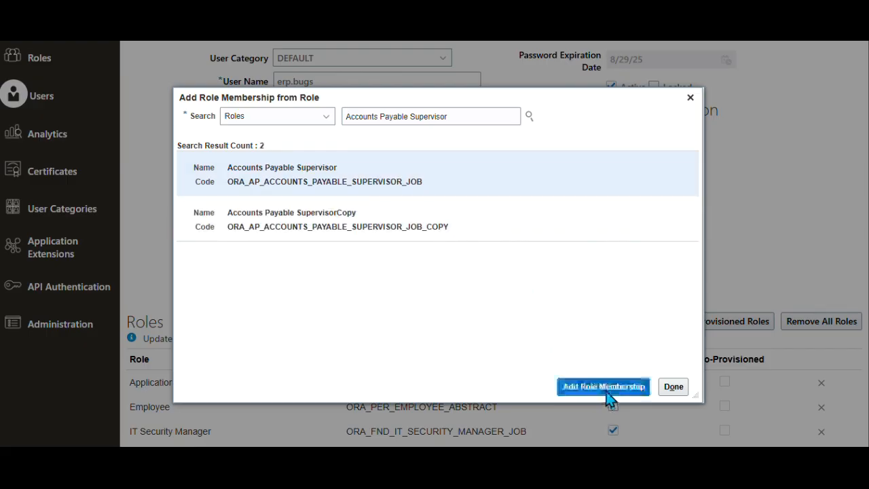
Search the roles for Accounts Payable Manager and add the one with code ORA_AP_ACCOUNTS_PAYABLE_MANAGER_JOB to the account
{"action": "left_click", "coordinate": [458, 117]}
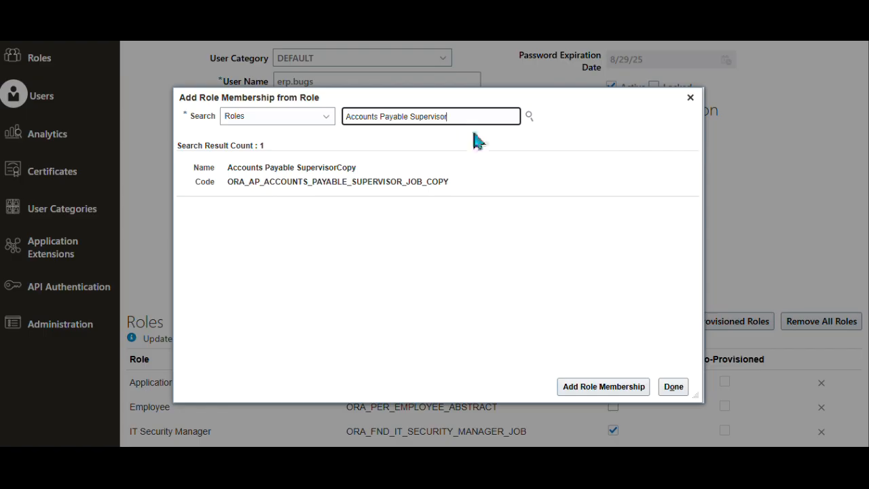
{"action": "key", "text": "BackSpace"}
{"action": "key", "text": "BackSpace"}
{"action": "key", "text": "BackSpace"}
{"action": "key", "text": "BackSpace"}
{"action": "key", "text": "BackSpace"}
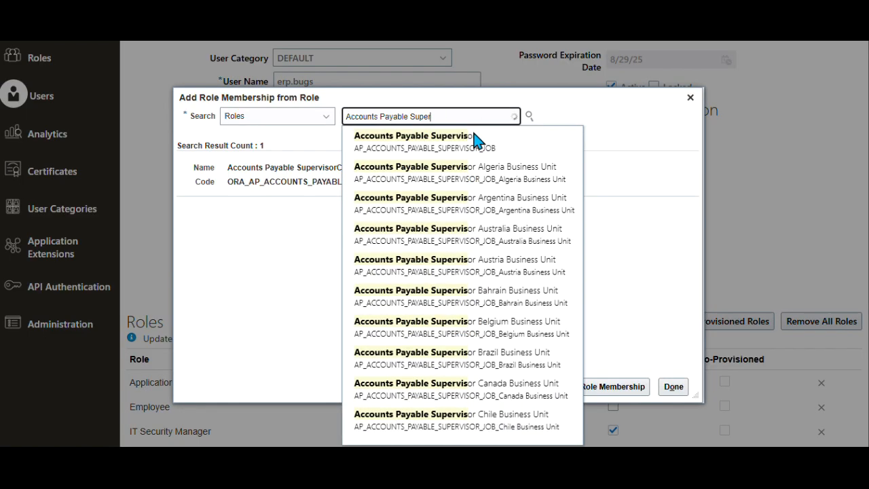
{"action": "key", "text": "BackSpace"}
{"action": "key", "text": "BackSpace"}
{"action": "key", "text": "BackSpace"}
{"action": "key", "text": "BackSpace"}
{"action": "key", "text": "BackSpace"}
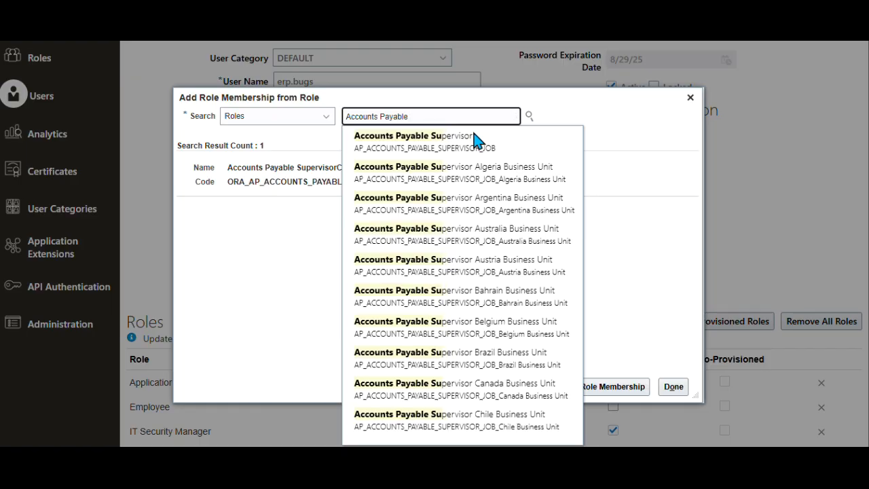
{"action": "type", "text": "Man"}
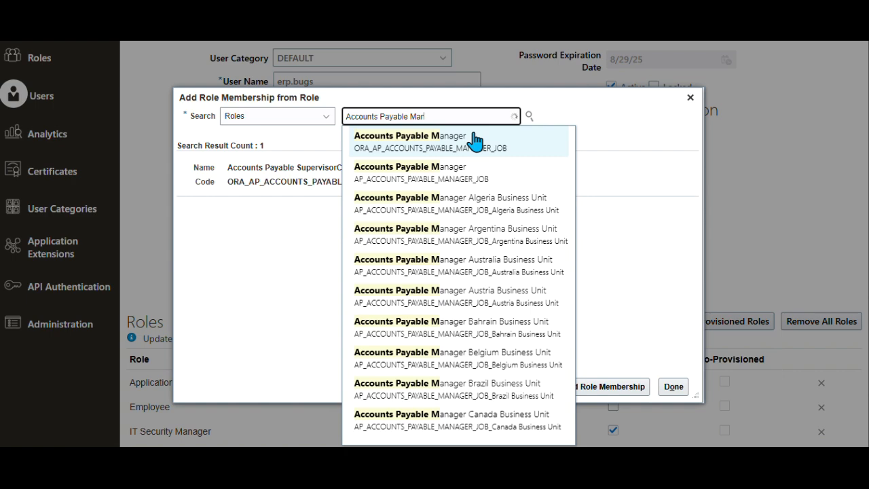
{"action": "left_click", "coordinate": [435, 143]}
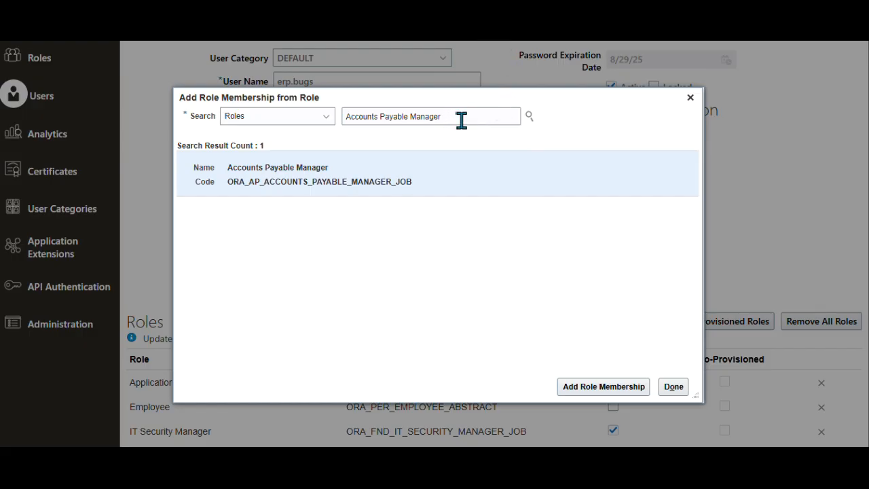
{"action": "left_click", "coordinate": [614, 388]}
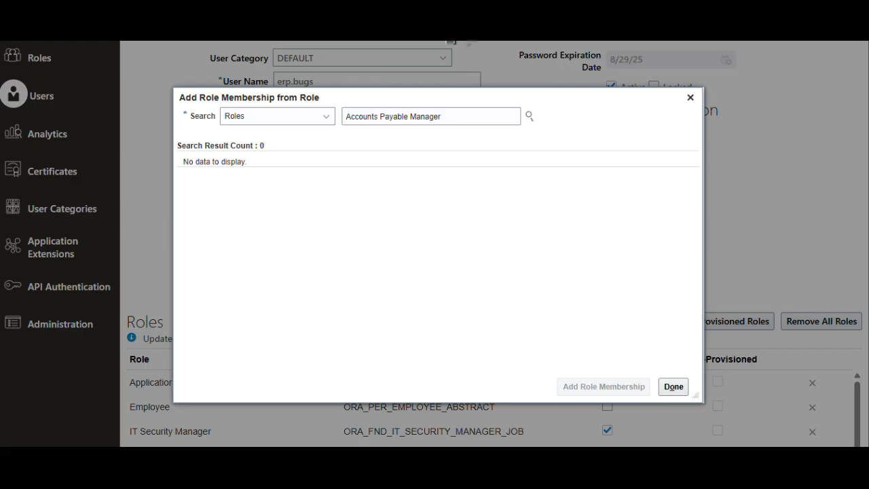
Search the roles for Supplier Manager and add the one with code ORA_POZ_SUPPLIER_MANAGER_ABSTRACT to the account
{"action": "left_click", "coordinate": [468, 116]}
{"action": "key", "text": "BackSpace"}
{"action": "key", "text": "BackSpace"}
{"action": "key", "text": "BackSpace"}
{"action": "key", "text": "BackSpace"}
{"action": "key", "text": "BackSpace"}
{"action": "key", "text": "BackSpace"}
{"action": "key", "text": "BackSpace"}
{"action": "key", "text": "BackSpace"}
{"action": "key", "text": "BackSpace"}
{"action": "key", "text": "BackSpace"}
{"action": "key", "text": "BackSpace"}
{"action": "key", "text": "BackSpace"}
{"action": "key", "text": "BackSpace"}
{"action": "key", "text": "BackSpace"}
{"action": "key", "text": "BackSpace"}
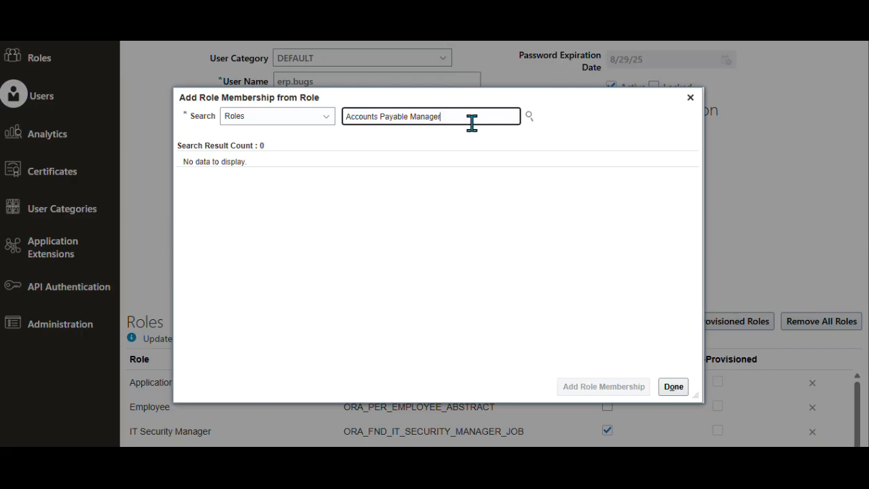
{"action": "key", "text": "BackSpace"}
{"action": "key", "text": "BackSpace"}
{"action": "key", "text": "BackSpace"}
{"action": "key", "text": "BackSpace"}
{"action": "key", "text": "BackSpace"}
{"action": "key", "text": "BackSpace"}
{"action": "key", "text": "BackSpace"}
{"action": "key", "text": "BackSpace"}
{"action": "type", "text": "Supplie"}
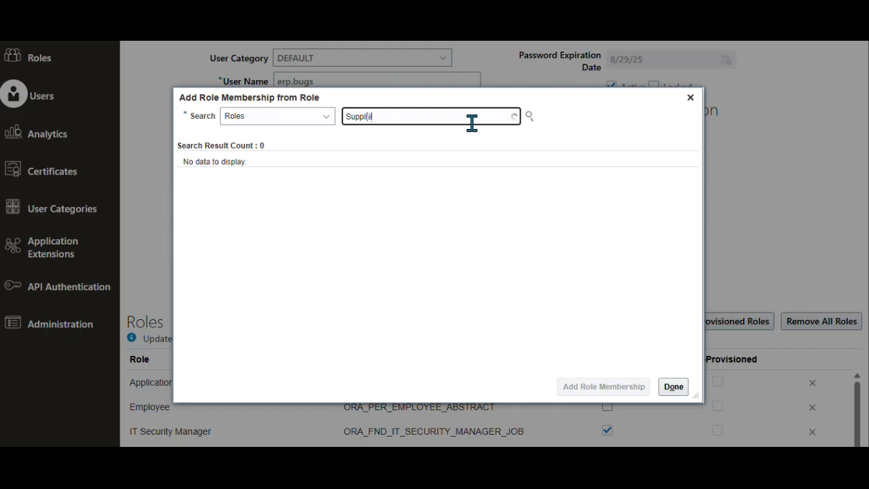
{"action": "type", "text": "r Ma"}
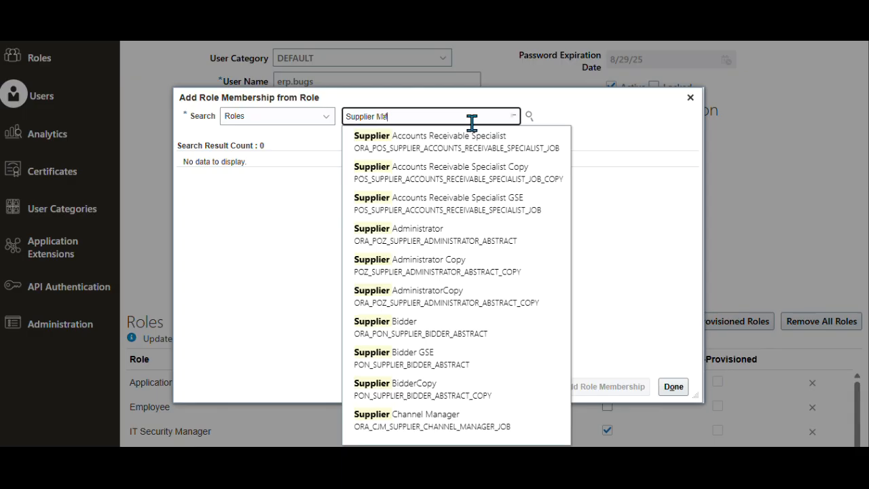
{"action": "type", "text": "g"}
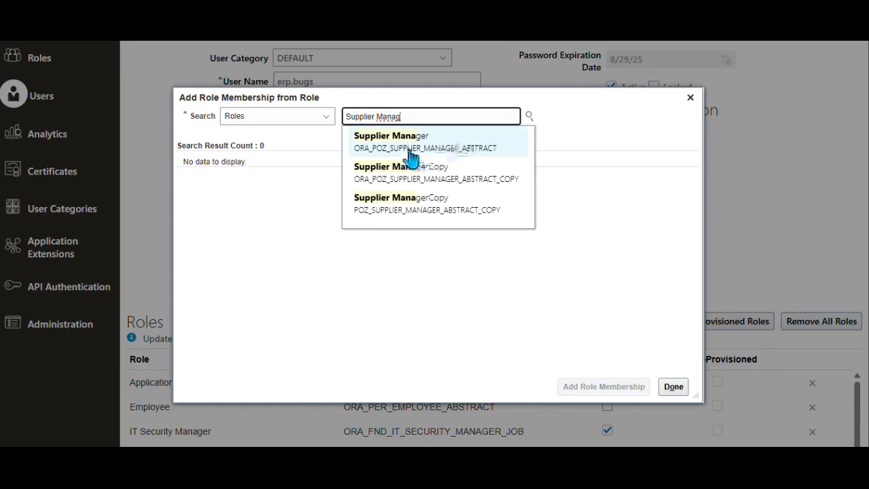
{"action": "left_click", "coordinate": [389, 144]}
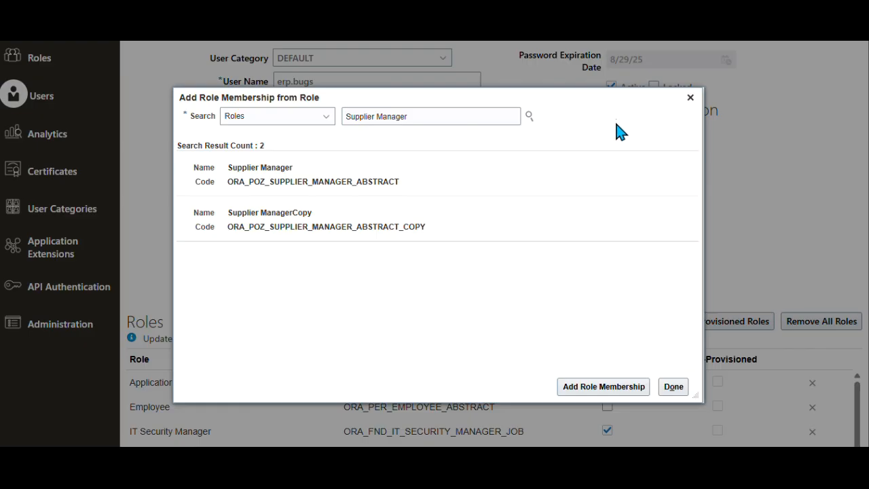
{"action": "left_click", "coordinate": [413, 181]}
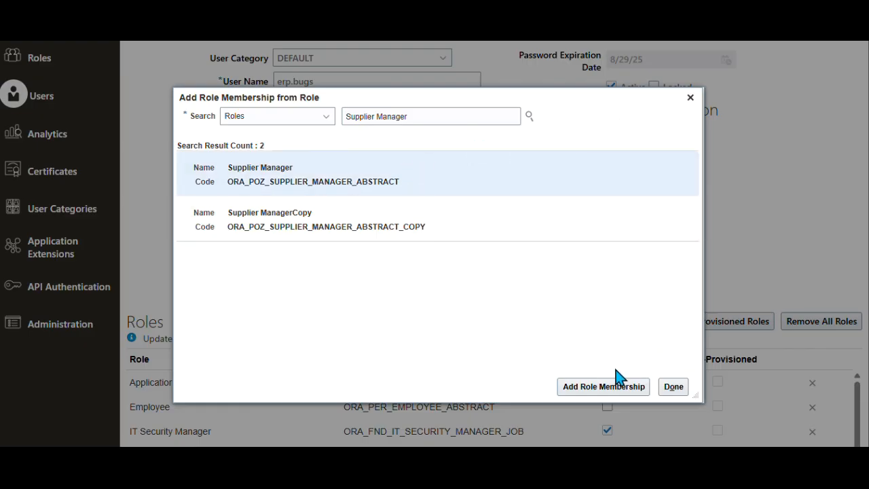
{"action": "left_click", "coordinate": [591, 386]}
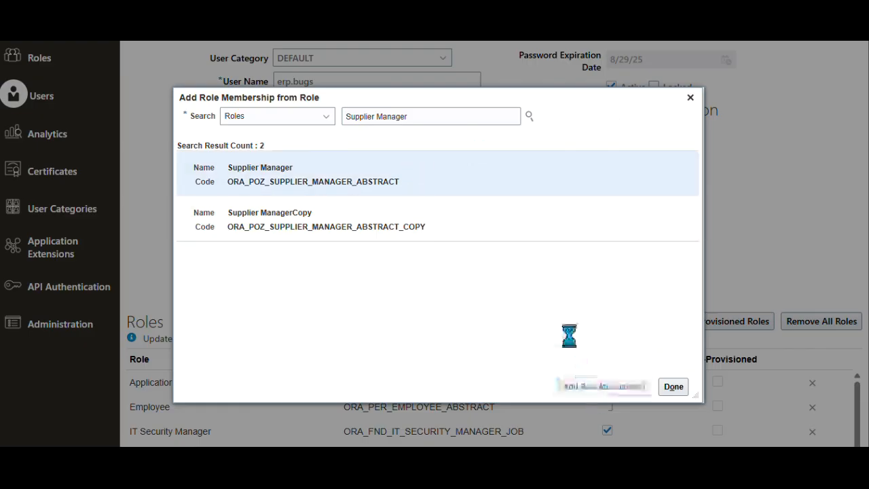
Search the roles for Cash Manager and add the one with code ORA_CE_CASH_MANAGER_JOB to the account
{"action": "left_click", "coordinate": [426, 116]}
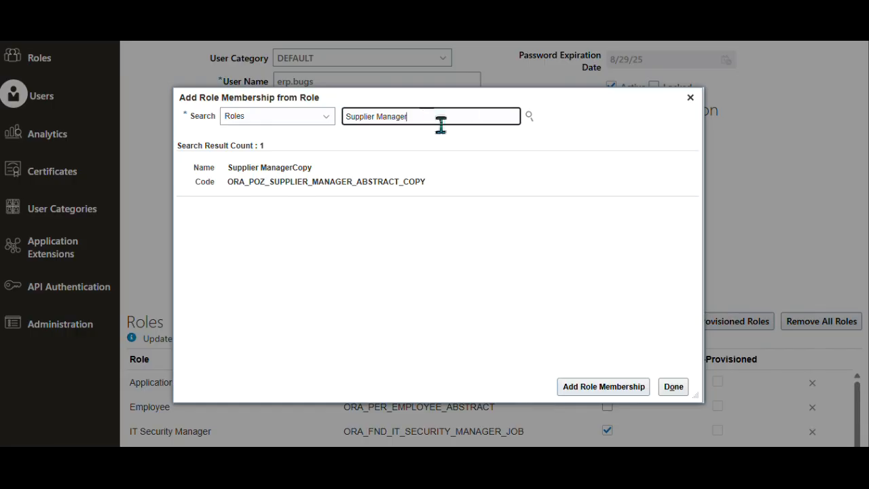
{"action": "key", "text": "BackSpace"}
{"action": "key", "text": "BackSpace"}
{"action": "key", "text": "BackSpace"}
{"action": "key", "text": "BackSpace"}
{"action": "key", "text": "BackSpace"}
{"action": "key", "text": "BackSpace"}
{"action": "key", "text": "BackSpace"}
{"action": "key", "text": "BackSpace"}
{"action": "key", "text": "BackSpace"}
{"action": "key", "text": "BackSpace"}
{"action": "key", "text": "BackSpace"}
{"action": "key", "text": "BackSpace"}
{"action": "key", "text": "BackSpace"}
{"action": "key", "text": "BackSpace"}
{"action": "key", "text": "BackSpace"}
{"action": "key", "text": "BackSpace"}
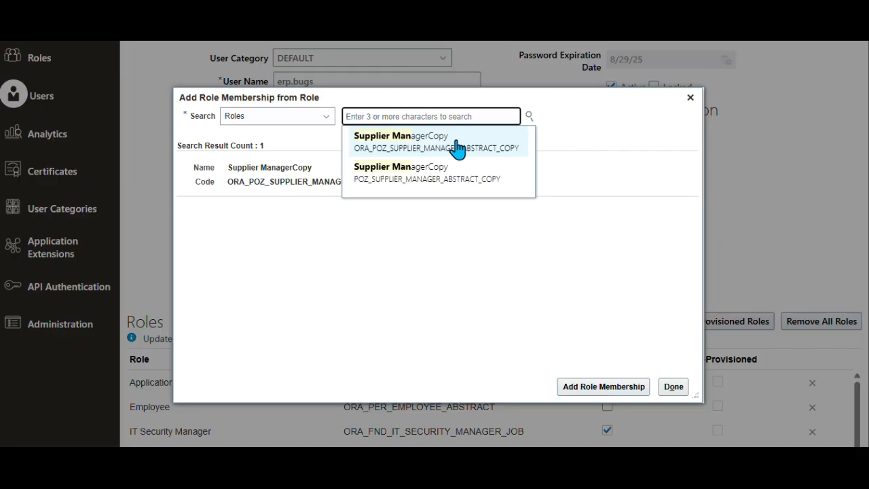
{"action": "type", "text": "Cash"}
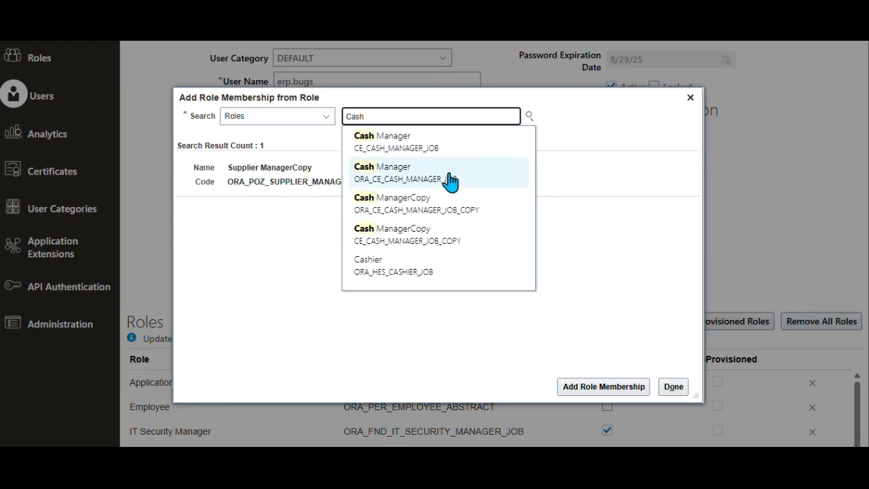
{"action": "left_click", "coordinate": [414, 178]}
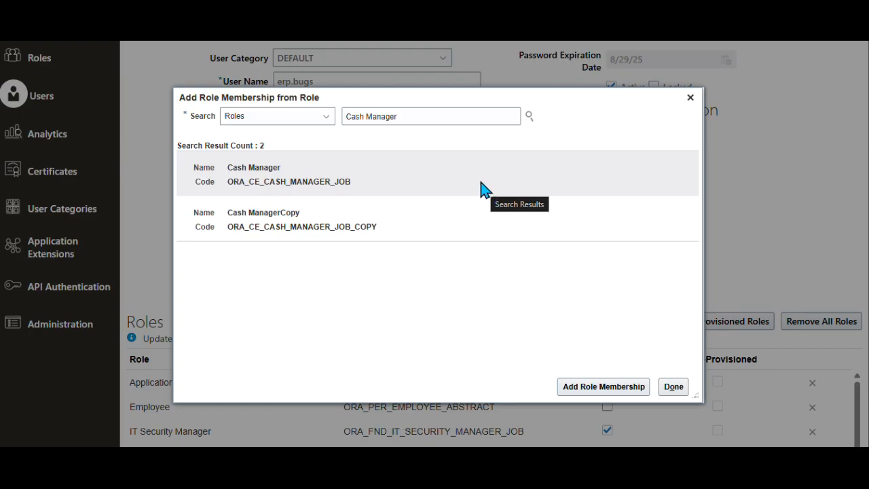
{"action": "left_click", "coordinate": [372, 180]}
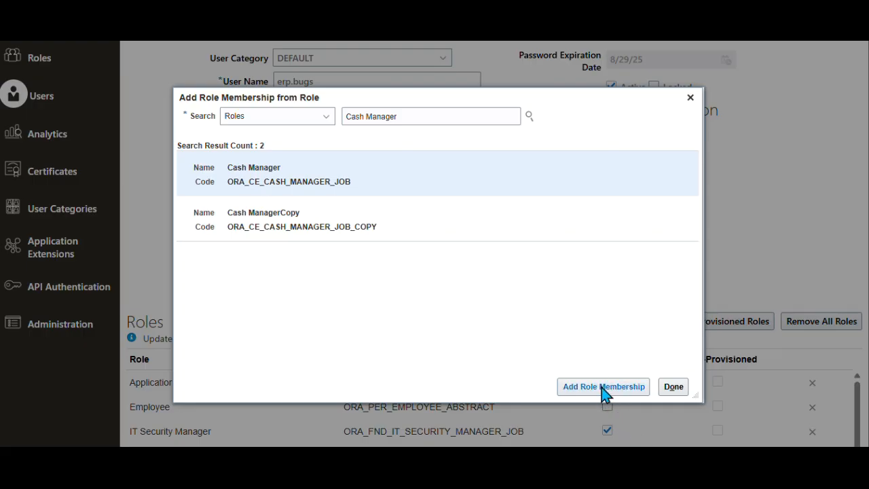
{"action": "left_click", "coordinate": [601, 389]}
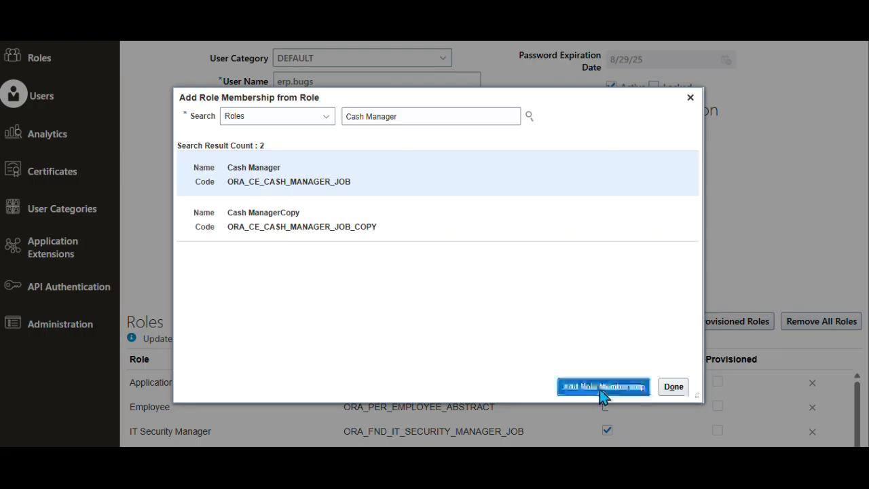
Clear the Cash Manager text from the role search
{"action": "left_click", "coordinate": [419, 116]}
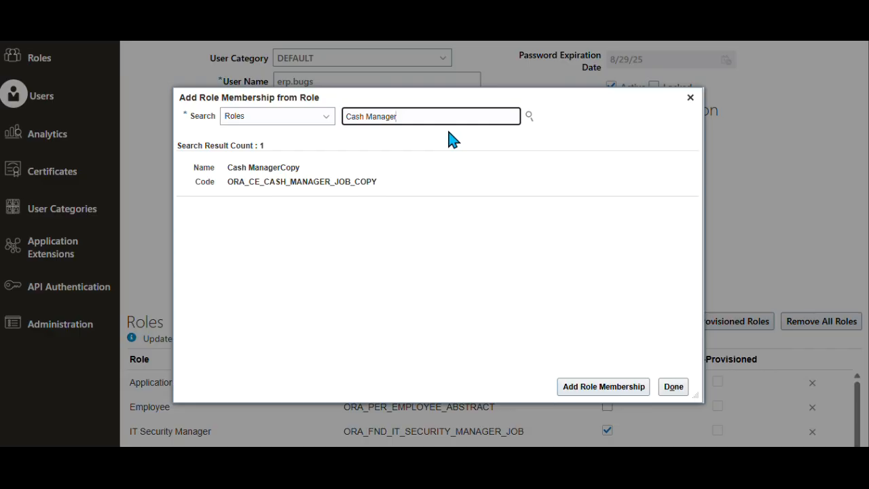
{"action": "key", "text": "BackSpace"}
{"action": "key", "text": "BackSpace"}
{"action": "key", "text": "BackSpace"}
{"action": "key", "text": "BackSpace"}
{"action": "key", "text": "BackSpace"}
{"action": "key", "text": "BackSpace"}
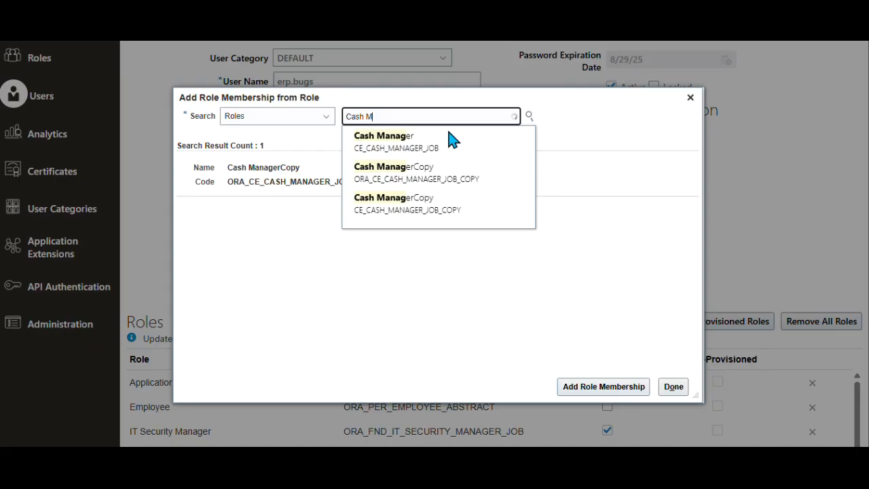
{"action": "key", "text": "BackSpace"}
{"action": "key", "text": "BackSpace"}
{"action": "key", "text": "BackSpace"}
{"action": "key", "text": "BackSpace"}
{"action": "key", "text": "BackSpace"}
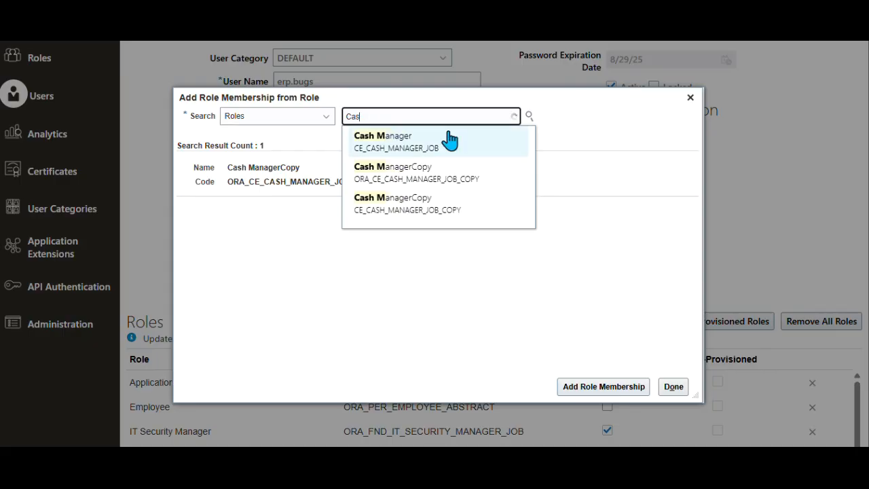
{"action": "key", "text": "BackSpace"}
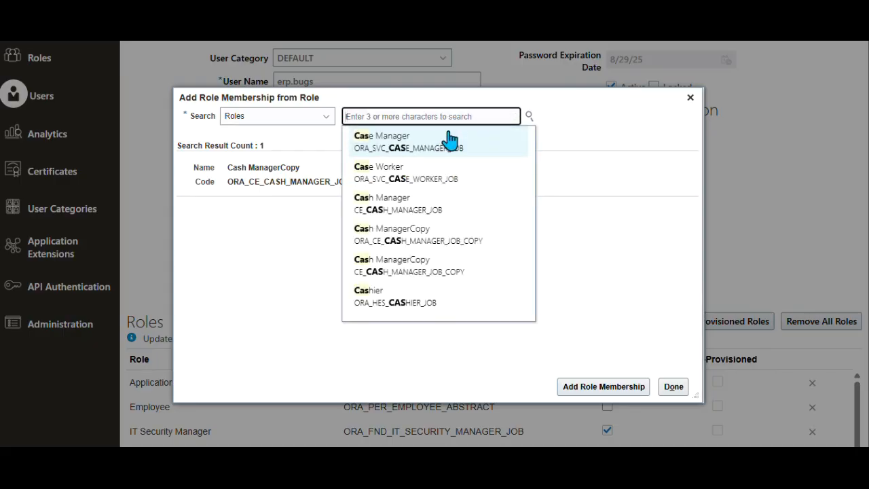
{"action": "type", "text": "Business"}
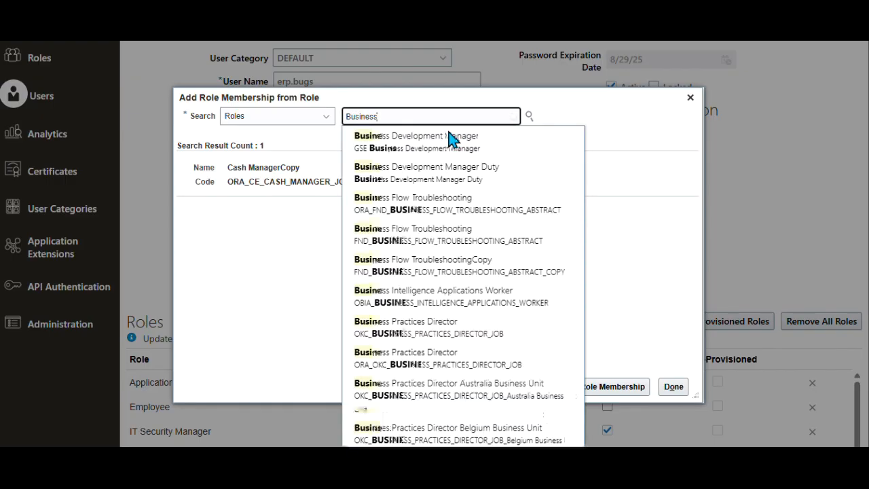
{"action": "key", "text": "BackSpace"}
{"action": "key", "text": "BackSpace"}
{"action": "key", "text": "BackSpace"}
{"action": "key", "text": "BackSpace"}
{"action": "key", "text": "BackSpace"}
{"action": "key", "text": "BackSpace"}
{"action": "key", "text": "BackSpace"}
{"action": "key", "text": "BackSpace"}
Search the roles for Financial Analyst and add the one with code ORA_GL_FINANCIAL_ANALYST_JOB to the account
{"action": "type", "text": "F"}
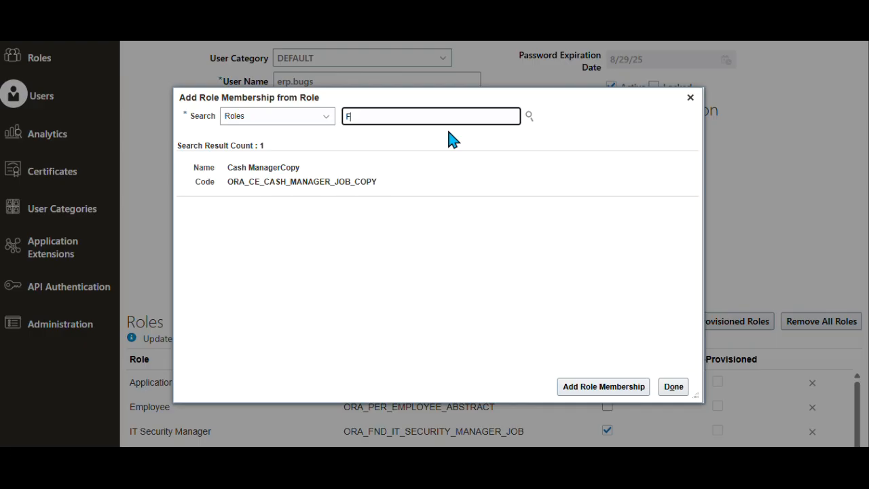
{"action": "type", "text": "inancial"}
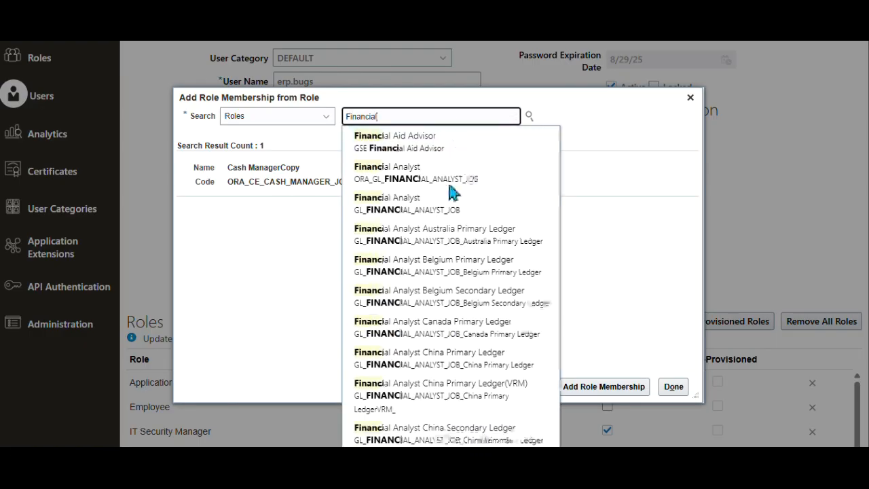
{"action": "left_click", "coordinate": [384, 175]}
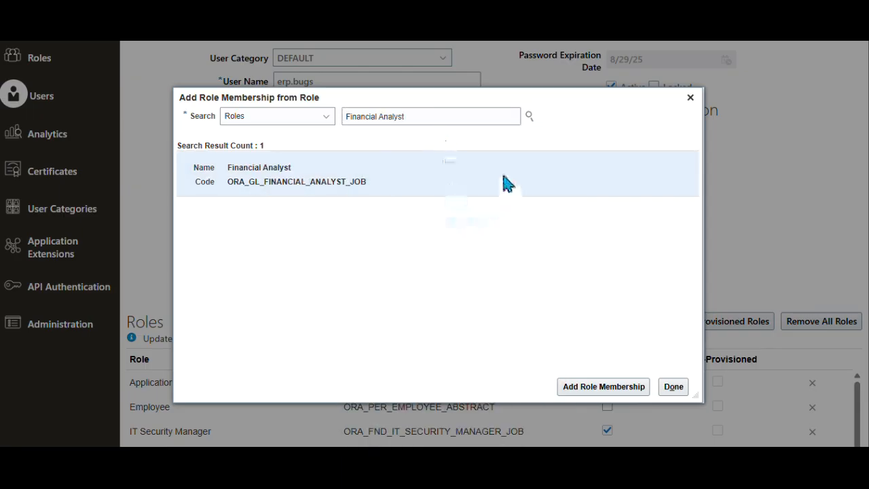
{"action": "left_click", "coordinate": [601, 387]}
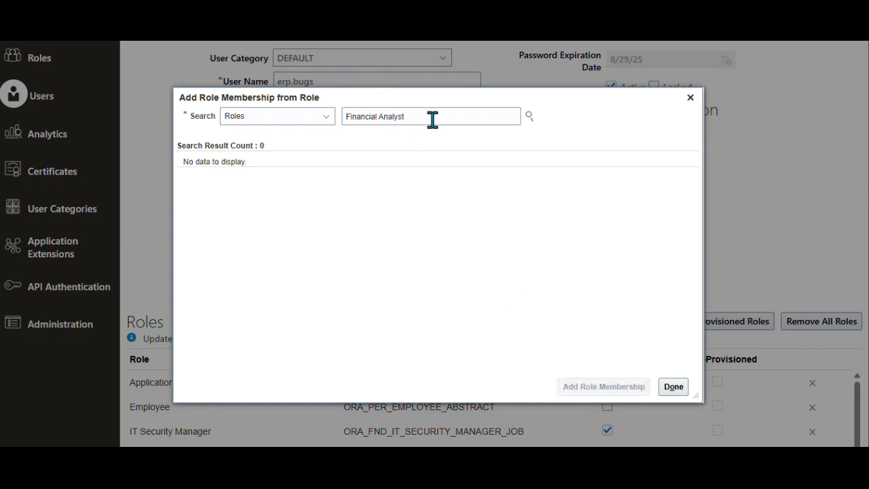
Search the roles for Accounts Receivable Manager and add the one with code ORA_AR_ACCOUNTS_RECEIVABLE_MANAGER_JOB to the account
{"action": "left_click_drag", "start_coordinate": [430, 118], "coordinate": [349, 118]}
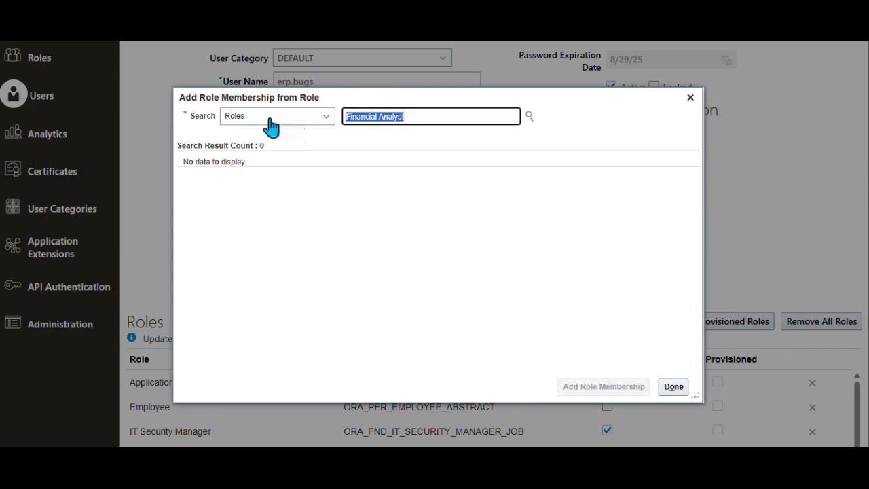
{"action": "type", "text": "Acccco"}
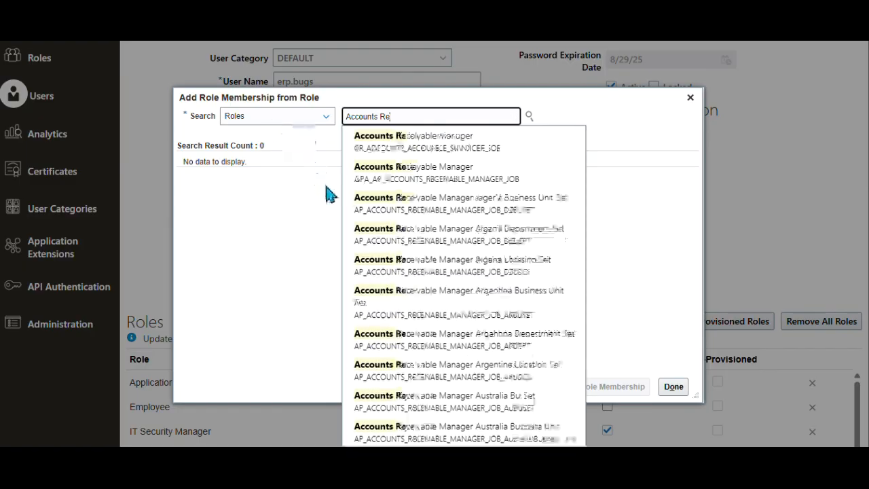
{"action": "left_click", "coordinate": [448, 182]}
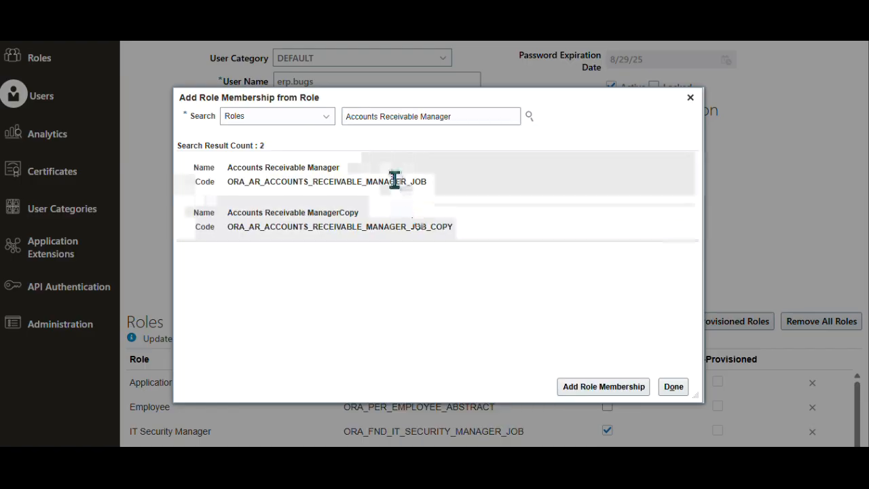
{"action": "left_click", "coordinate": [600, 392]}
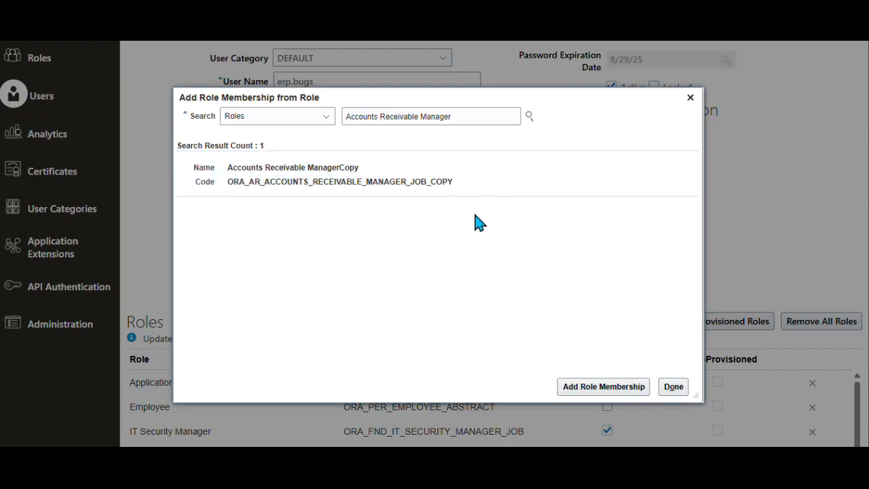
Search the roles for Accounts Receivable Specialist and add the one with code ORA_AR_ACCOUNTS_RECEIVABLE_SPECIALIST_JOB to the account
{"action": "left_click", "coordinate": [453, 116]}
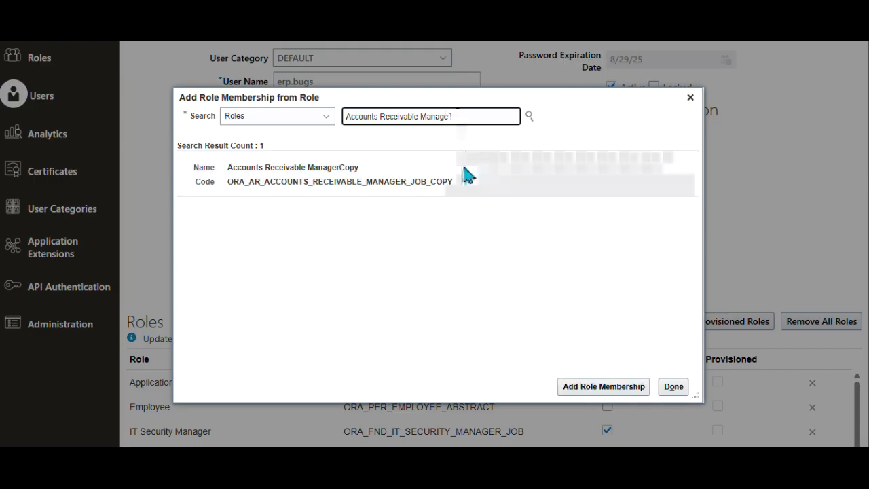
{"action": "key", "text": "BackSpace"}
{"action": "key", "text": "BackSpace"}
{"action": "key", "text": "BackSpace"}
{"action": "key", "text": "BackSpace"}
{"action": "key", "text": "BackSpace"}
{"action": "key", "text": "BackSpace"}
{"action": "key", "text": "BackSpace"}
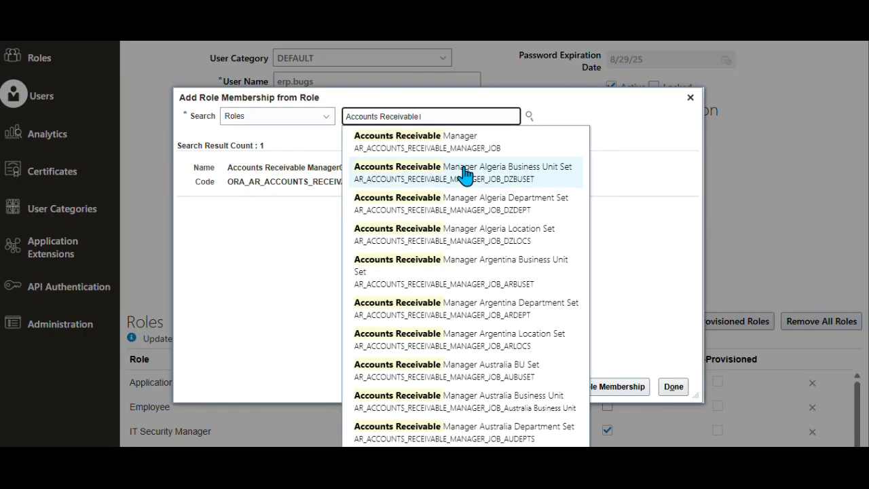
{"action": "type", "text": "S"}
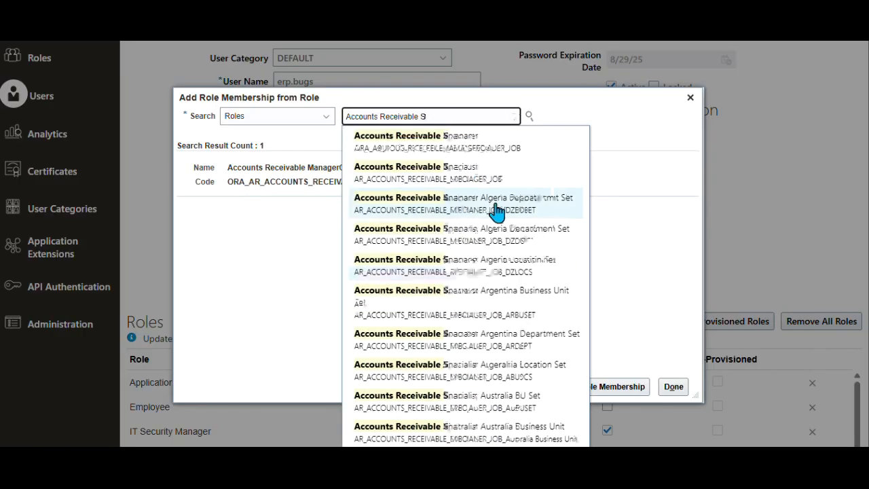
{"action": "left_click", "coordinate": [468, 150]}
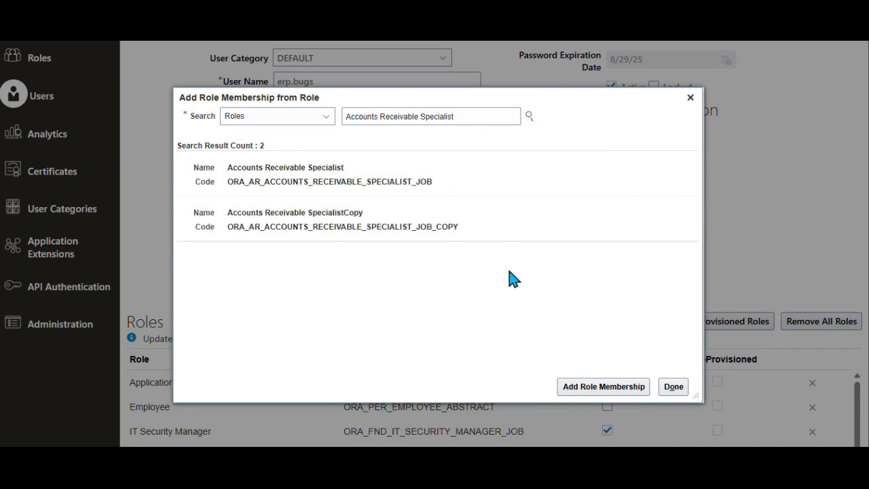
{"action": "left_click", "coordinate": [456, 188]}
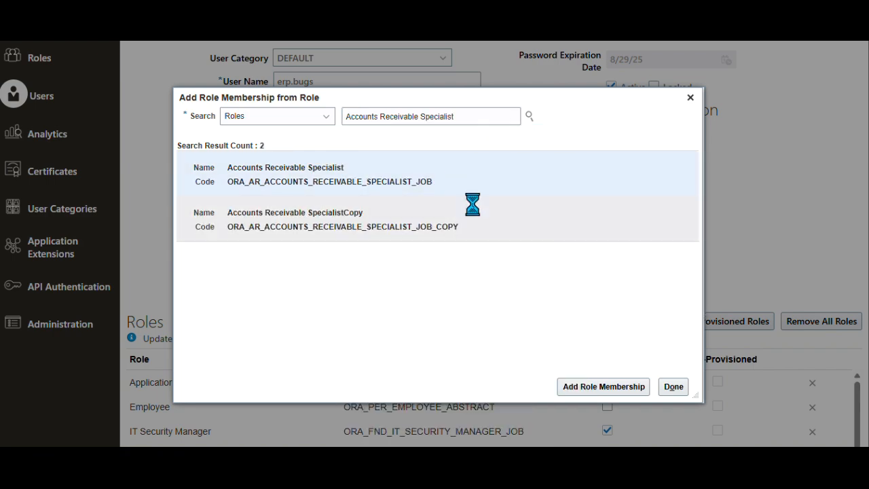
{"action": "left_click", "coordinate": [600, 392]}
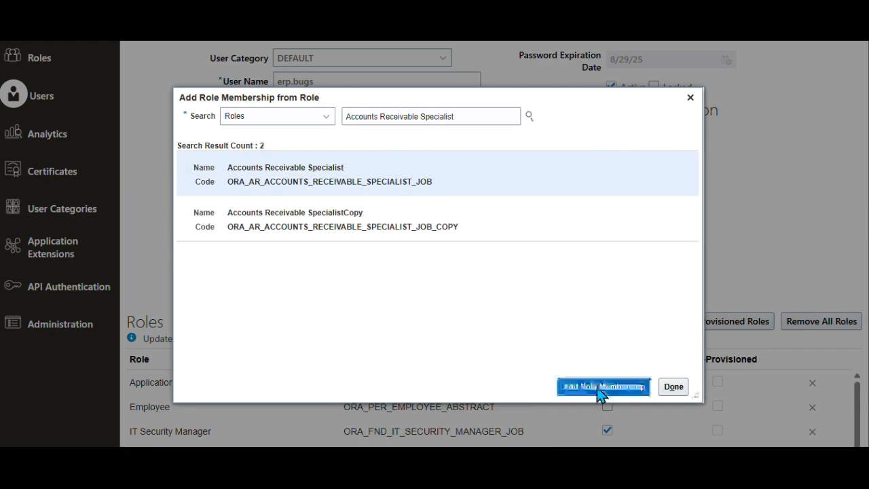
Try searching the roles for names beginning with Accounts Receivable Su and clear the search text
{"action": "left_click", "coordinate": [462, 116]}
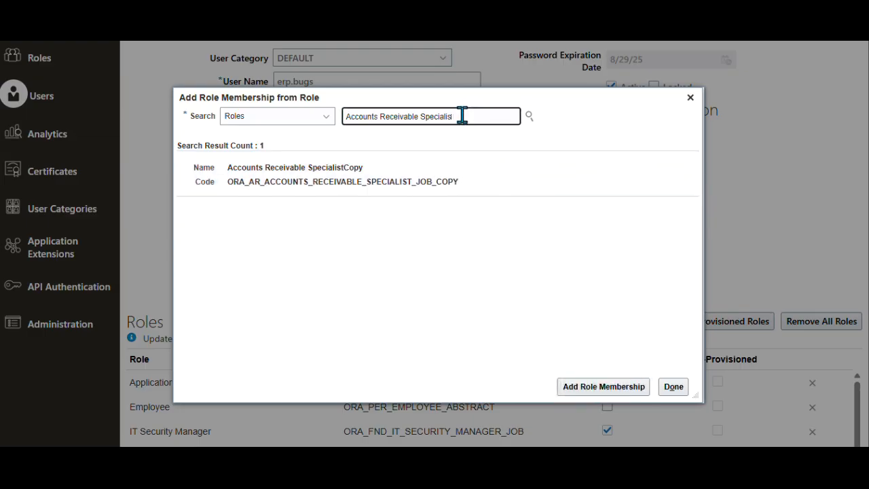
{"action": "key", "text": "BackSpace"}
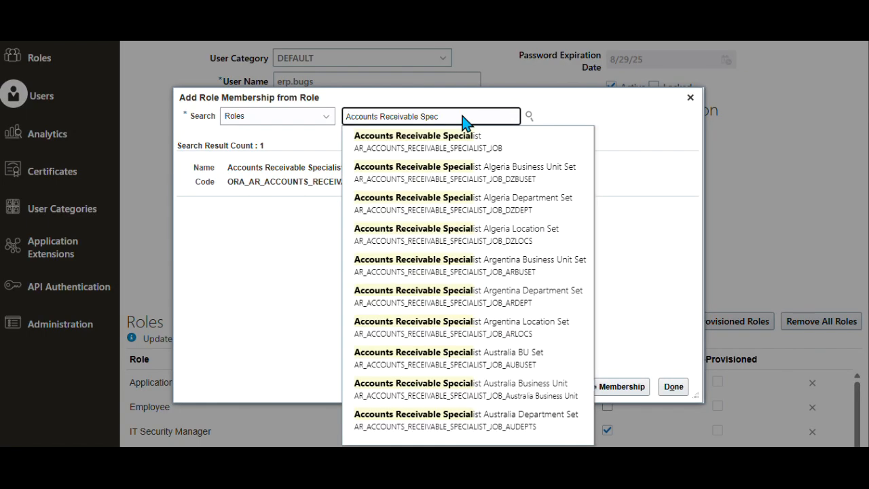
{"action": "key", "text": "BackSpace"}
{"action": "key", "text": "BackSpace"}
{"action": "key", "text": "BackSpace"}
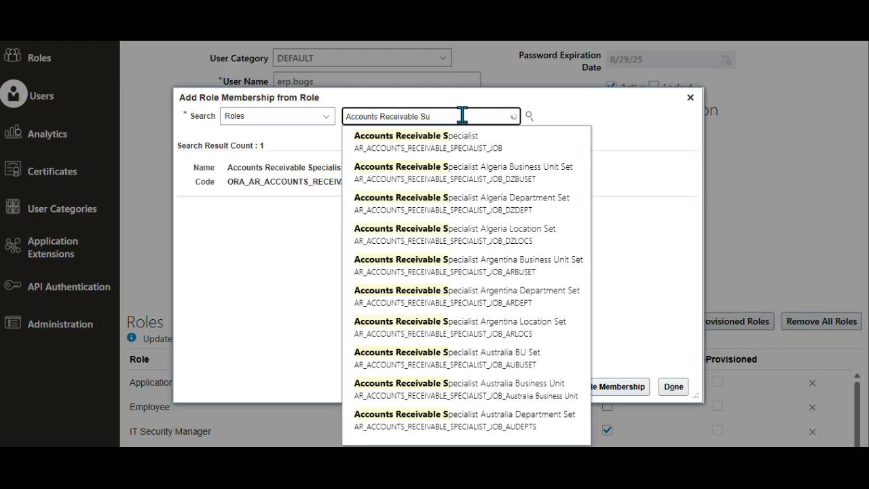
{"action": "key", "text": "BackSpace"}
{"action": "key", "text": "BackSpace"}
{"action": "key", "text": "BackSpace"}
{"action": "key", "text": "BackSpace"}
{"action": "key", "text": "BackSpace"}
{"action": "key", "text": "BackSpace"}
{"action": "key", "text": "BackSpace"}
{"action": "key", "text": "BackSpace"}
{"action": "key", "text": "BackSpace"}
{"action": "key", "text": "BackSpace"}
{"action": "key", "text": "BackSpace"}
{"action": "key", "text": "BackSpace"}
{"action": "key", "text": "BackSpace"}
{"action": "key", "text": "BackSpace"}
{"action": "key", "text": "BackSpace"}
{"action": "key", "text": "BackSpace"}
{"action": "key", "text": "BackSpace"}
{"action": "key", "text": "BackSpace"}
{"action": "key", "text": "BackSpace"}
{"action": "key", "text": "BackSpace"}
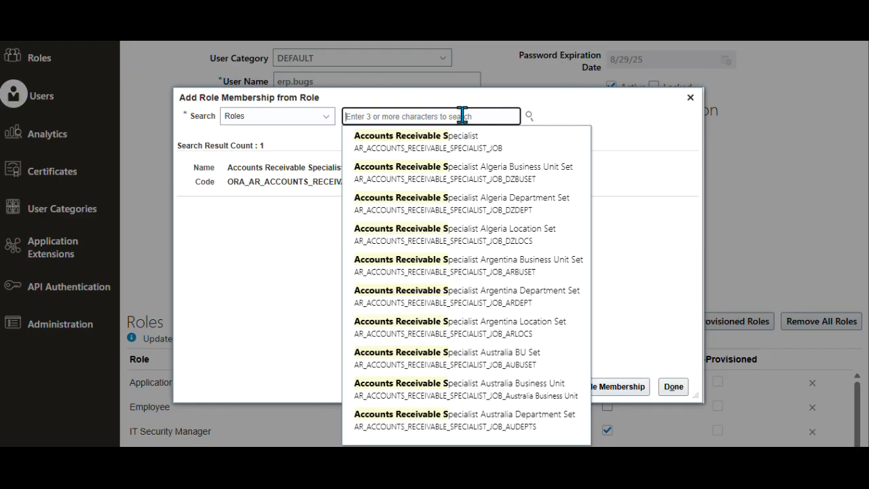
Search the roles for Billing without choosing a suggestion and clear the search text
{"action": "type", "text": "Billing"}
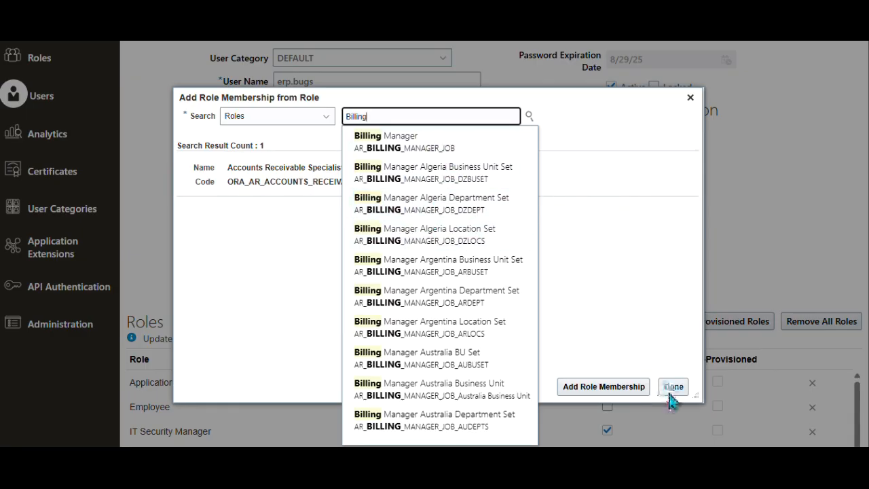
{"action": "left_click", "coordinate": [613, 249]}
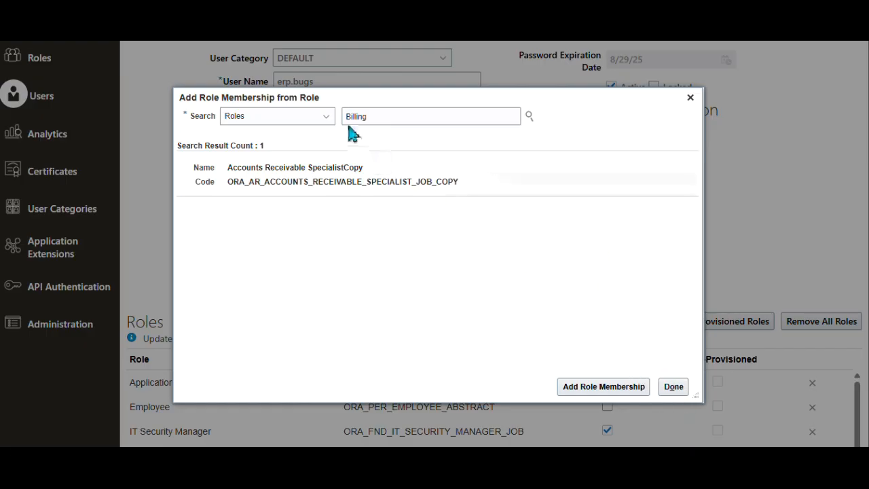
{"action": "left_click", "coordinate": [387, 115]}
{"action": "key", "text": "BackSpace"}
{"action": "key", "text": "BackSpace"}
{"action": "key", "text": "BackSpace"}
{"action": "key", "text": "BackSpace"}
{"action": "key", "text": "BackSpace"}
{"action": "key", "text": "BackSpace"}
{"action": "key", "text": "BackSpace"}
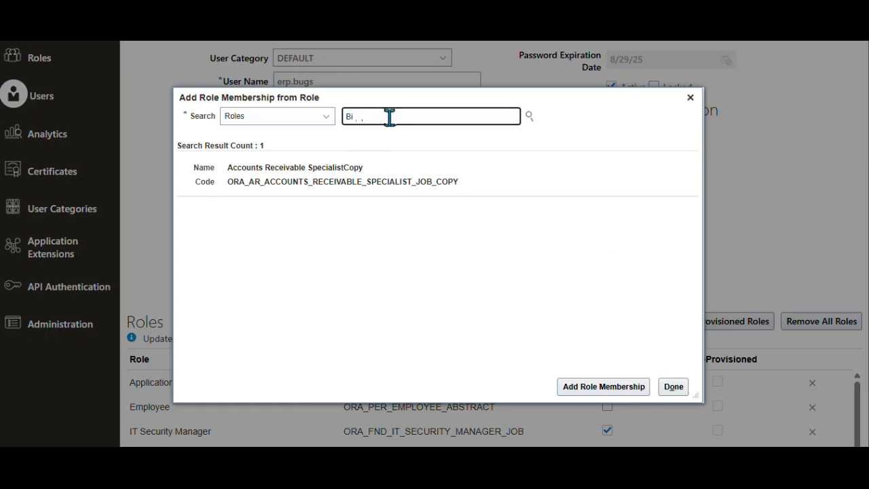
Finish adding roles, save the erp.bugs user account and return to the list of user accounts
{"action": "left_click", "coordinate": [673, 386]}
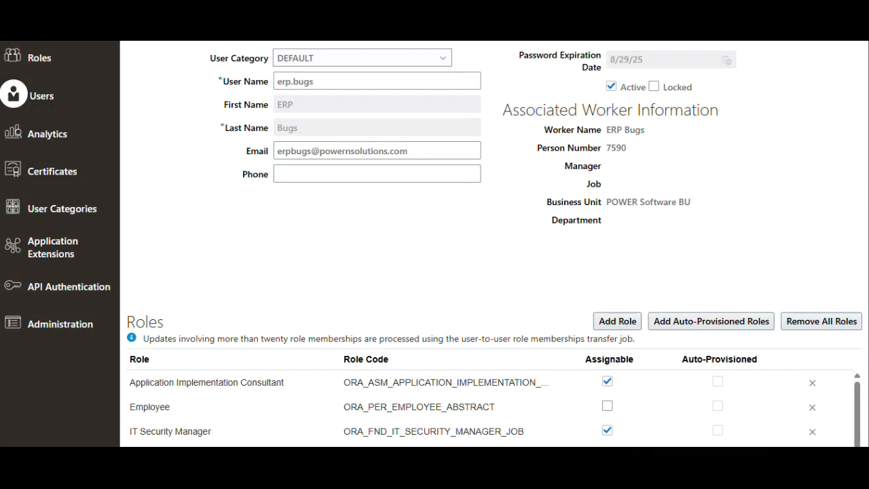
{"action": "left_click_drag", "start_coordinate": [867, 160], "coordinate": [863, 231]}
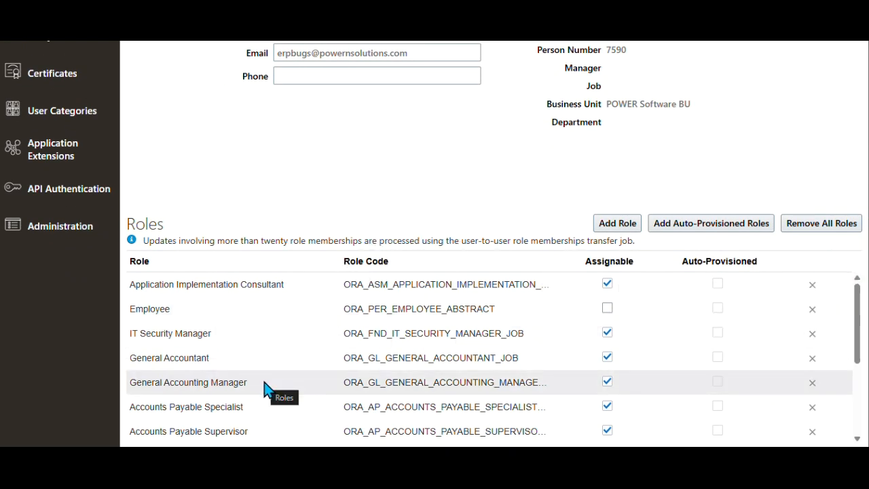
{"action": "left_click_drag", "start_coordinate": [868, 294], "coordinate": [867, 153]}
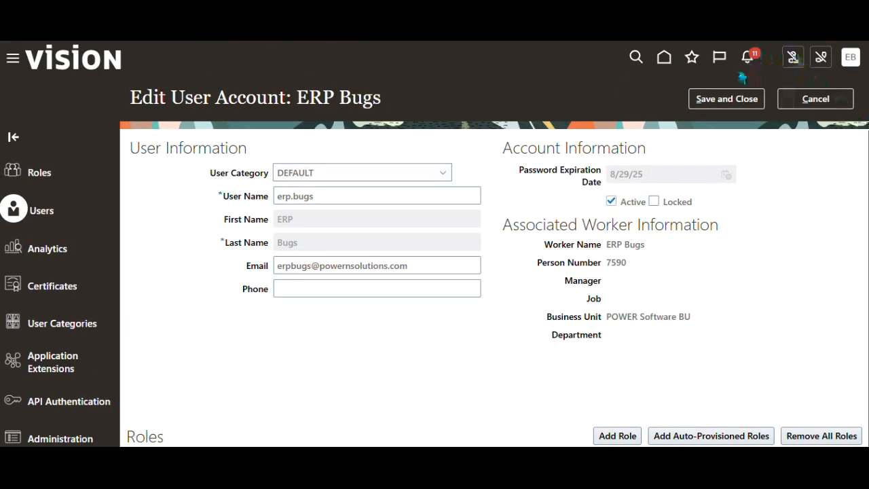
{"action": "left_click", "coordinate": [718, 103]}
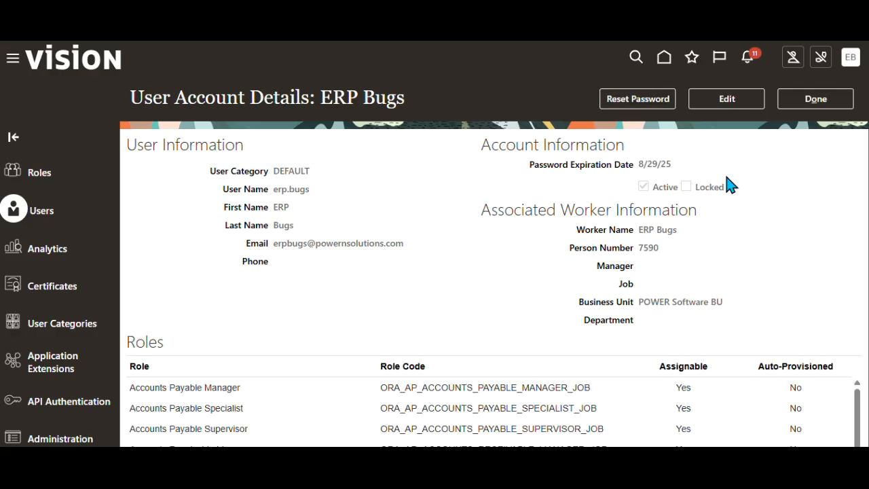
{"action": "left_click", "coordinate": [817, 99]}
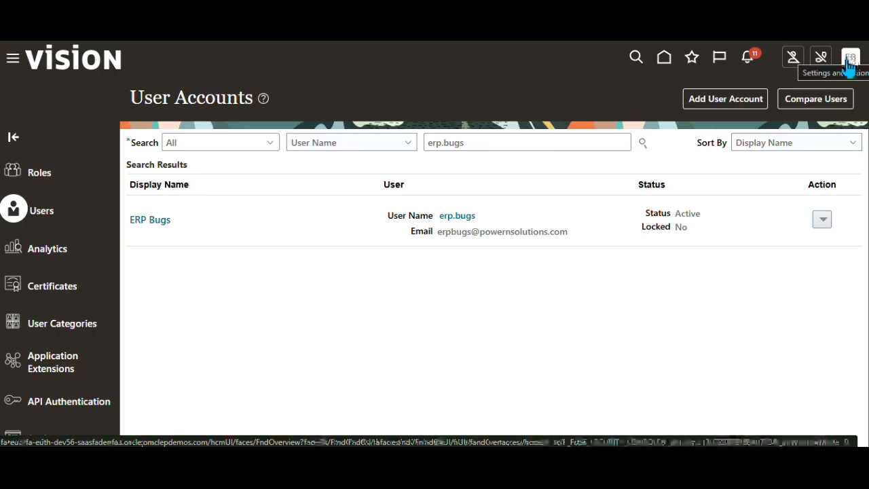
Return to the home page and look through all its application groups up to Others
{"action": "left_click", "coordinate": [665, 63]}
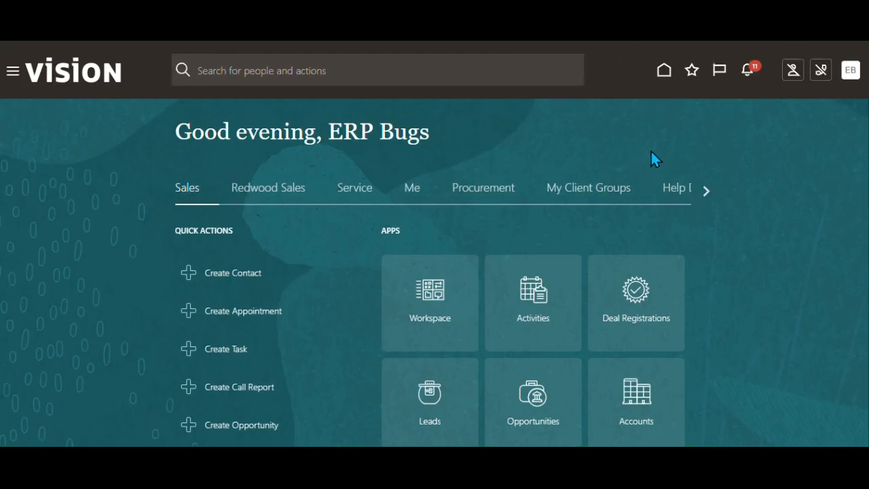
{"action": "left_click", "coordinate": [705, 191]}
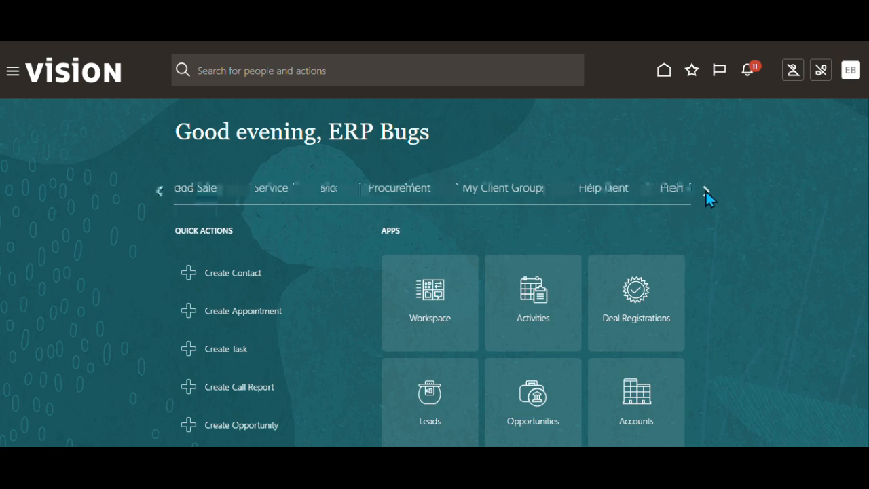
{"action": "left_click", "coordinate": [706, 191]}
{"action": "left_click", "coordinate": [706, 191]}
{"action": "left_click", "coordinate": [706, 191]}
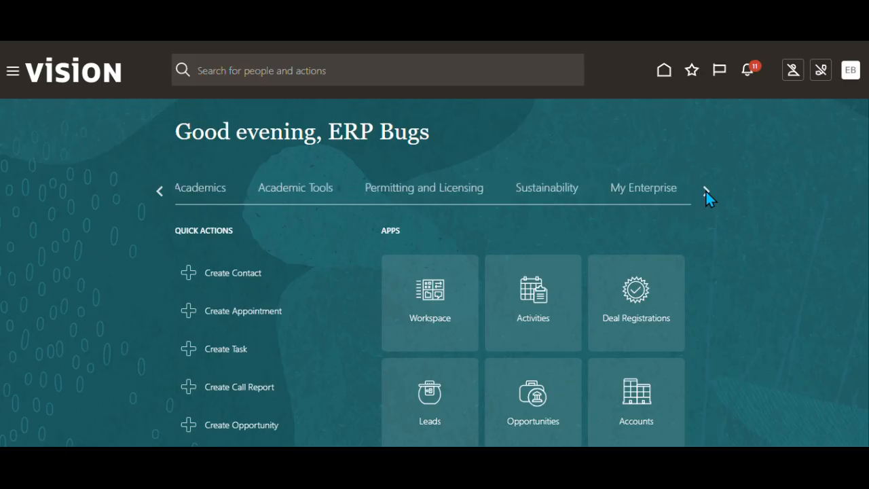
{"action": "left_click", "coordinate": [706, 191]}
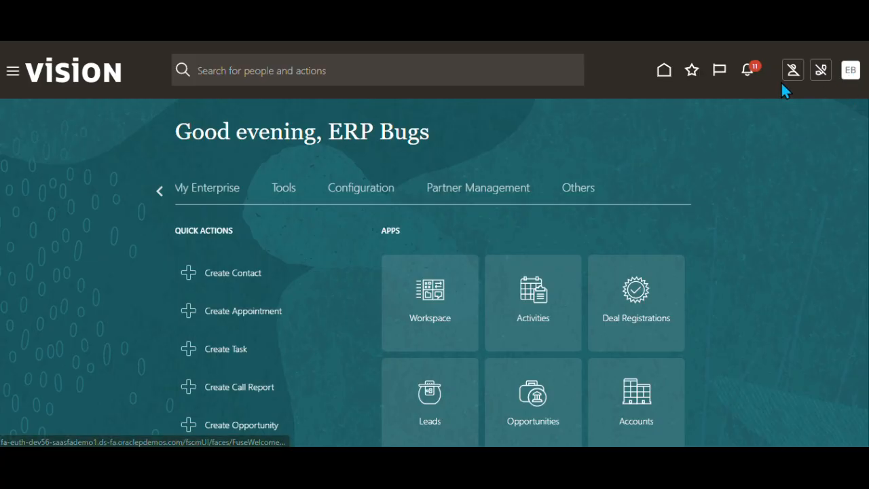
Sign out and sign back in as erp.bugs with the account password, without saving the password in the browser
{"action": "left_click", "coordinate": [850, 72]}
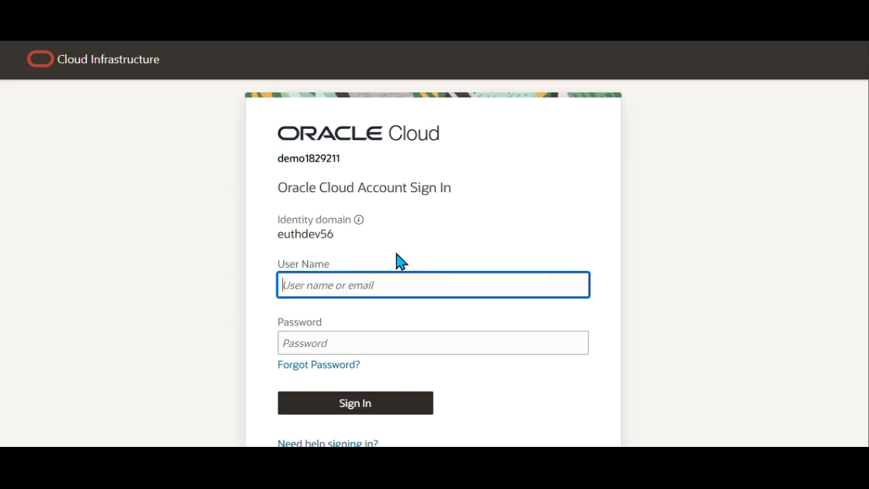
{"action": "type", "text": "erp.bugs"}
{"action": "key", "text": "Tab"}
{"action": "type", "text": "•••••"}
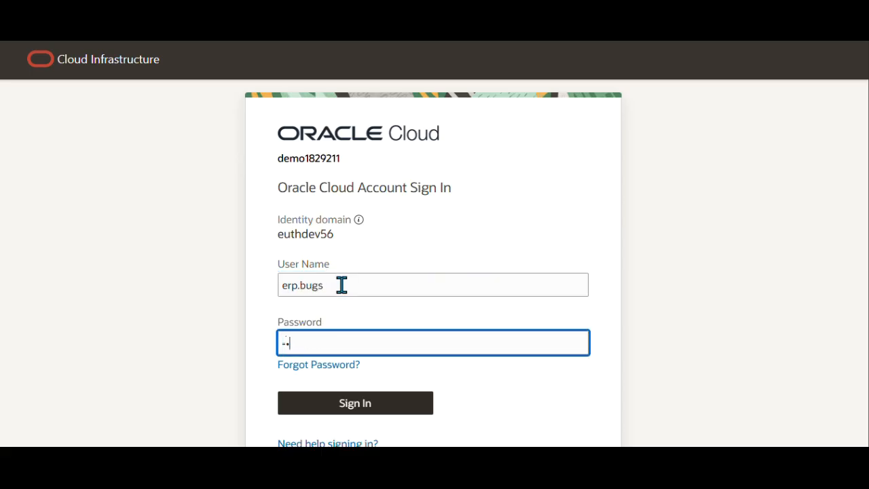
{"action": "type", "text": "••••"}
{"action": "key", "text": "Return"}
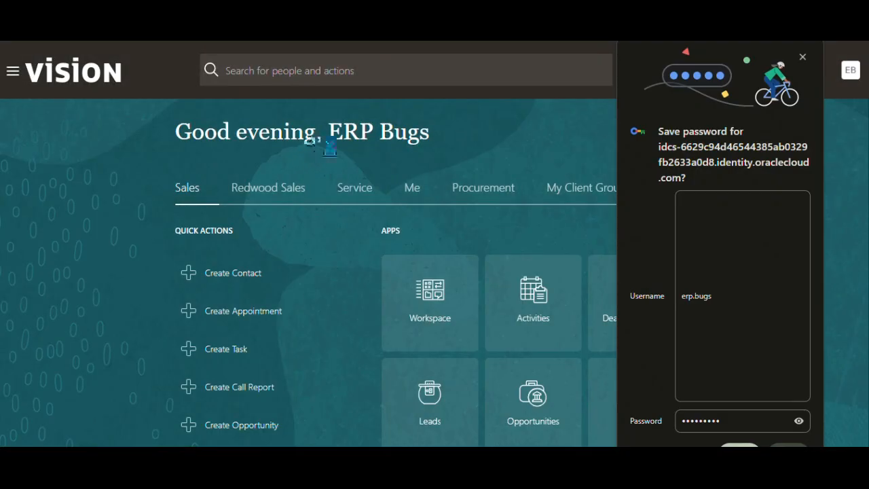
{"action": "left_click", "coordinate": [802, 57]}
Look through the home page's application groups from Sales to Others
{"action": "left_click", "coordinate": [706, 189]}
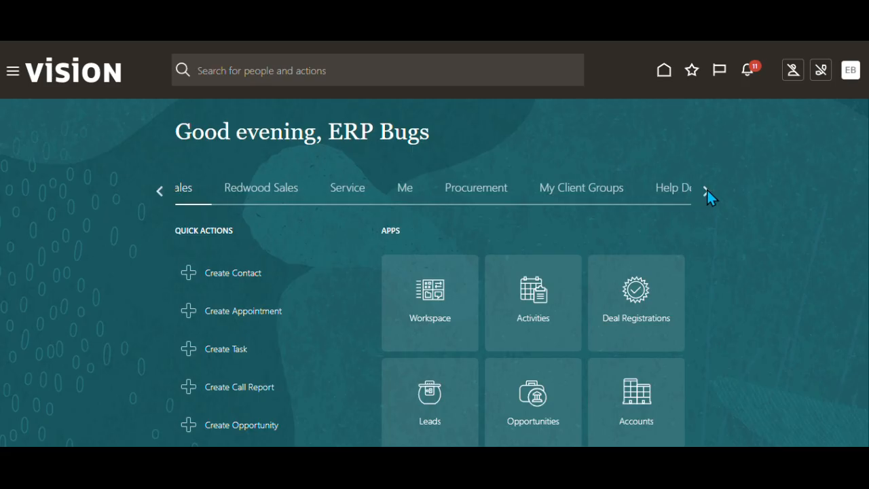
{"action": "left_click", "coordinate": [707, 190]}
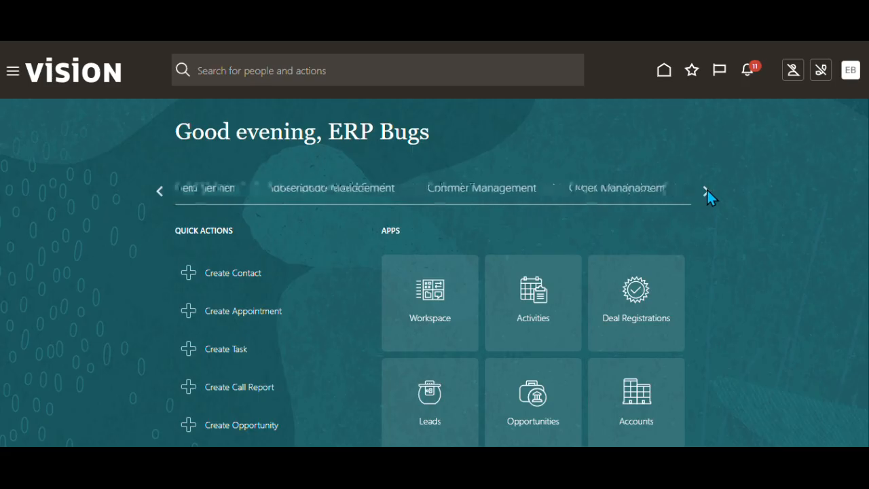
{"action": "left_click", "coordinate": [707, 190]}
{"action": "left_click", "coordinate": [707, 190]}
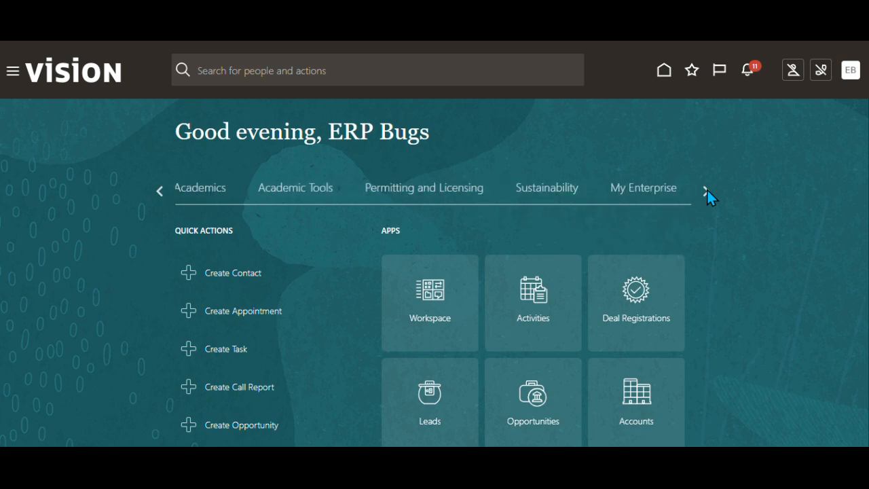
{"action": "left_click", "coordinate": [706, 190]}
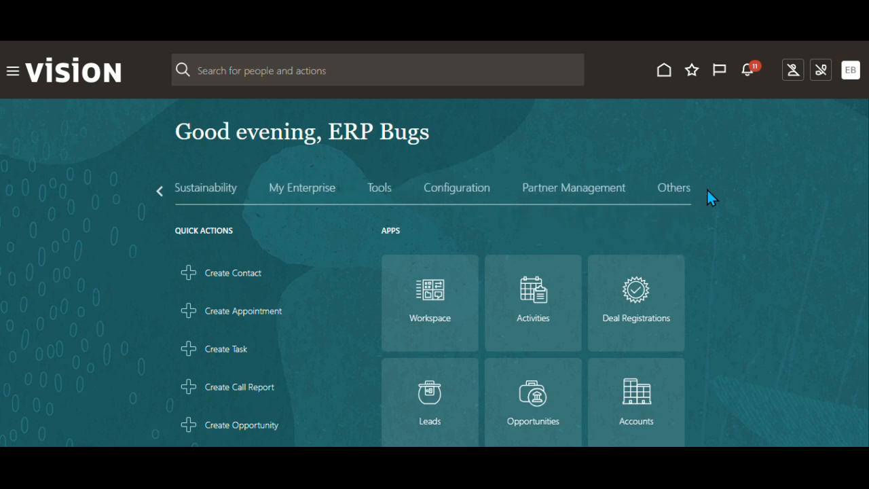
Recheck the application groups back from Others to Sales and open the Procurement group
{"action": "left_click", "coordinate": [159, 193]}
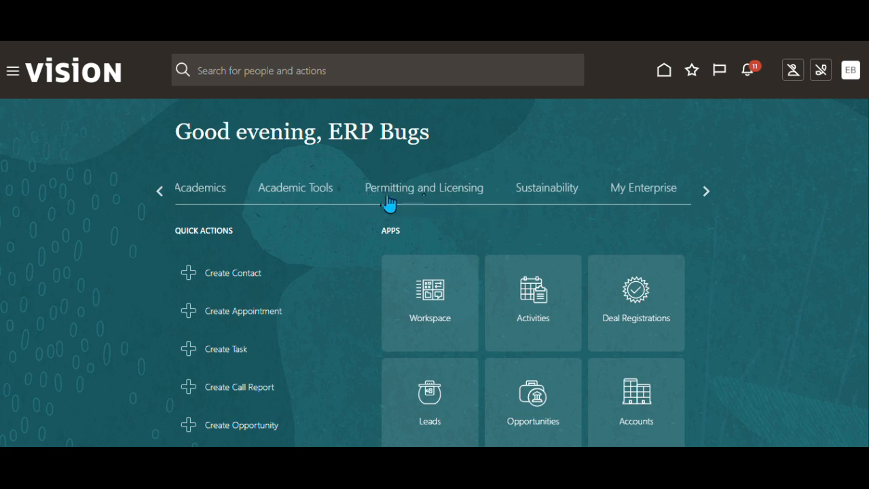
{"action": "left_click", "coordinate": [708, 192]}
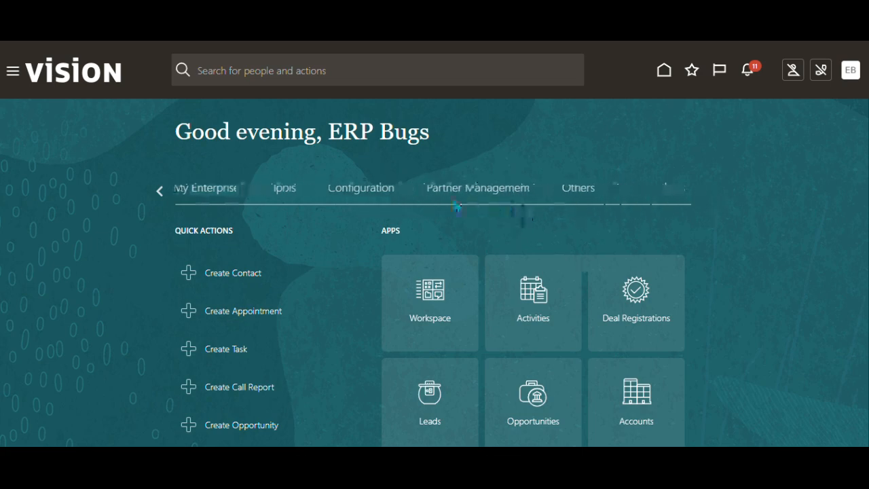
{"action": "left_click", "coordinate": [158, 194]}
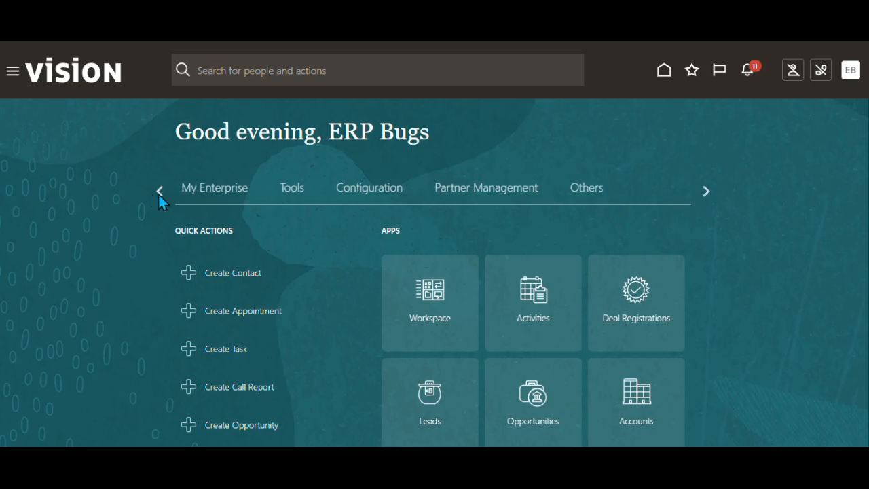
{"action": "left_click", "coordinate": [159, 192]}
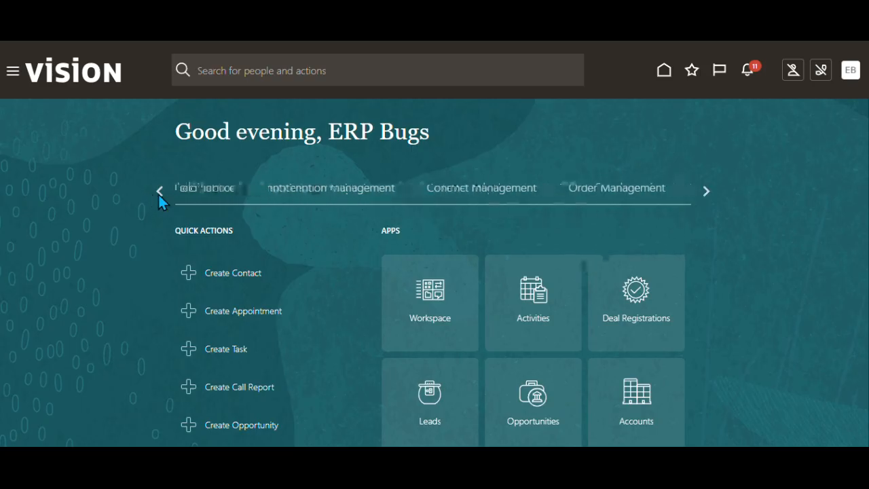
{"action": "left_click", "coordinate": [159, 192]}
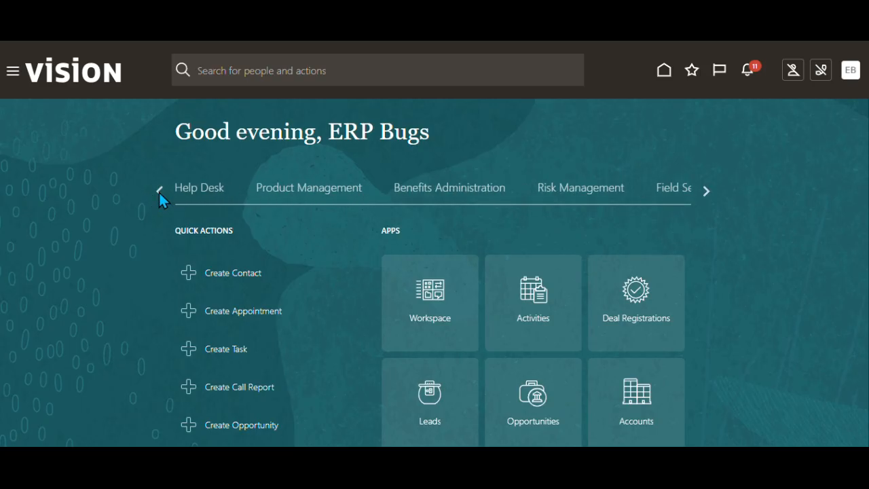
{"action": "left_click", "coordinate": [159, 191]}
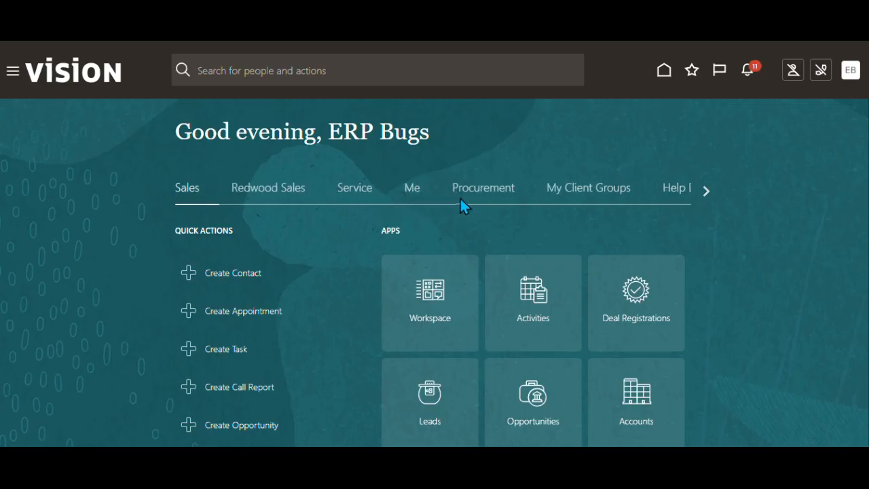
{"action": "left_click", "coordinate": [479, 199]}
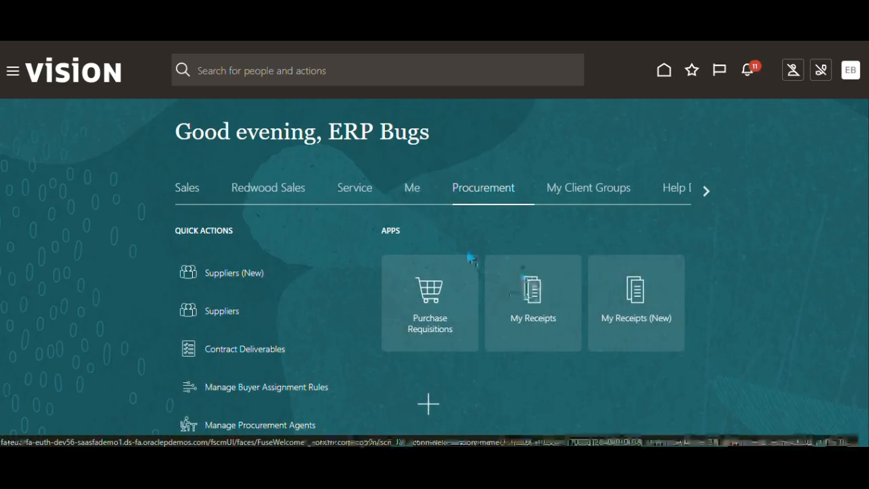